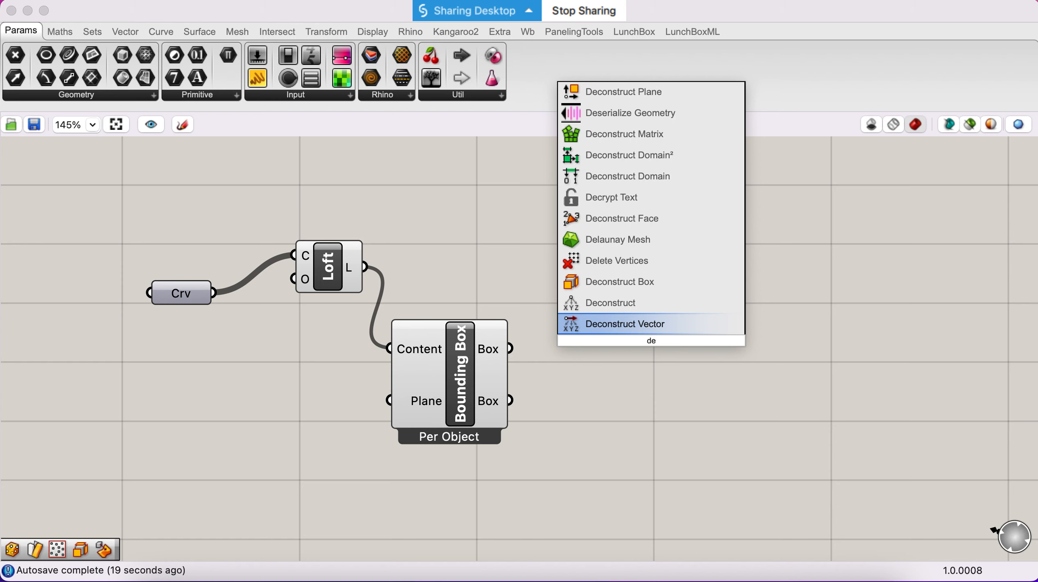
Add a Deconstruct Brep component and connect the Bounding Box's upper Box output to its Brep input
type("brep")
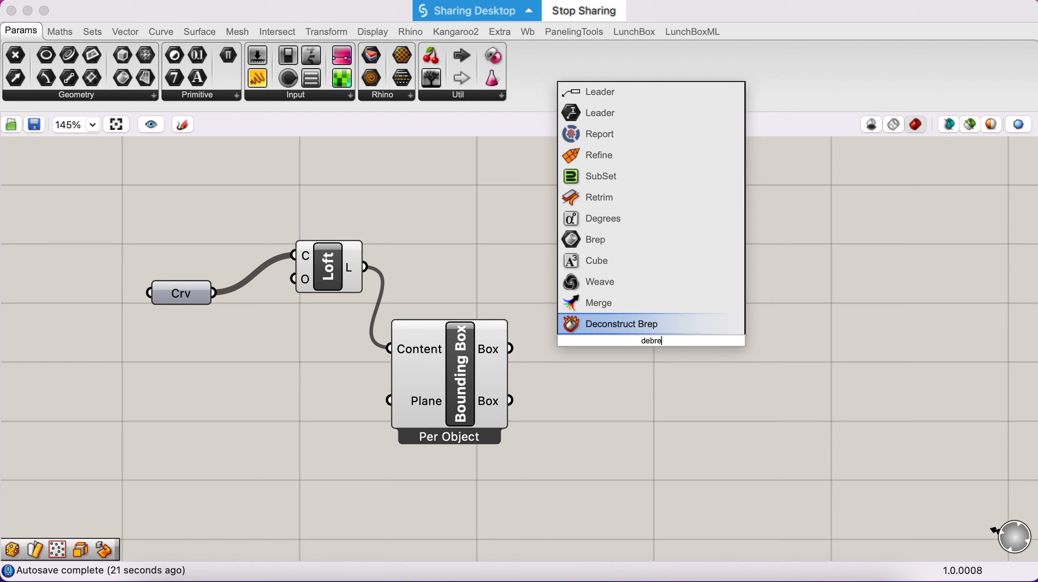
key("Return")
left_click_drag(665, 390, 665, 412)
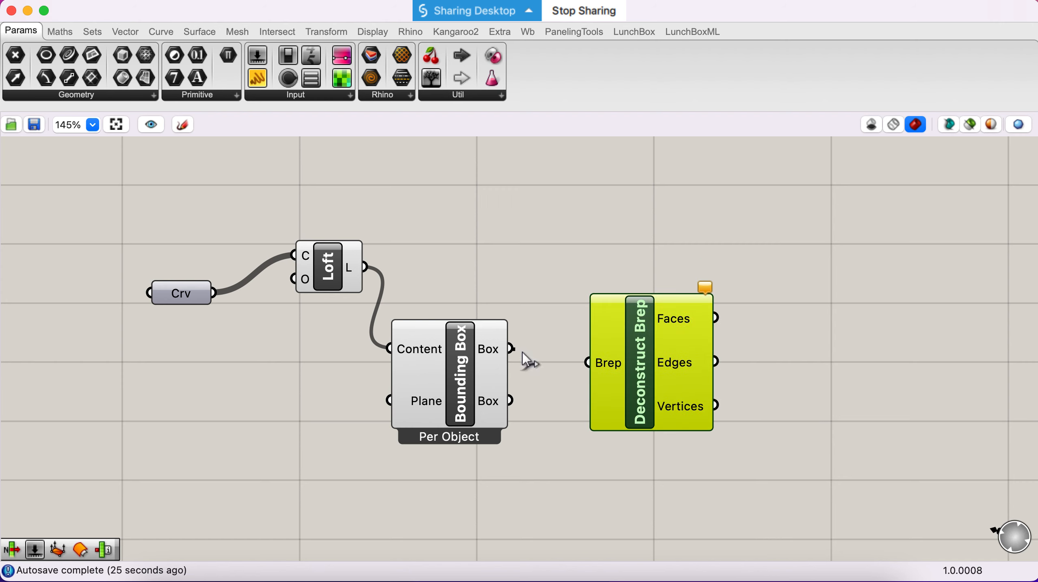
left_click_drag(561, 358, 650, 397)
mouse_move(680, 360)
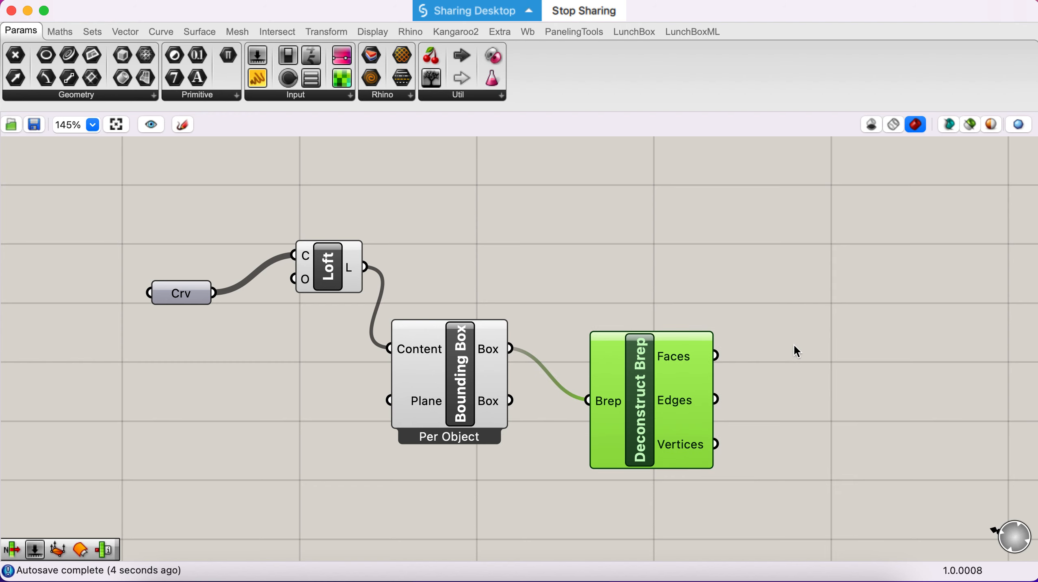
Add a List Item component and connect the Faces output of Deconstruct Brep to its List input
scroll(689, 357, "right", 5)
left_click(722, 361)
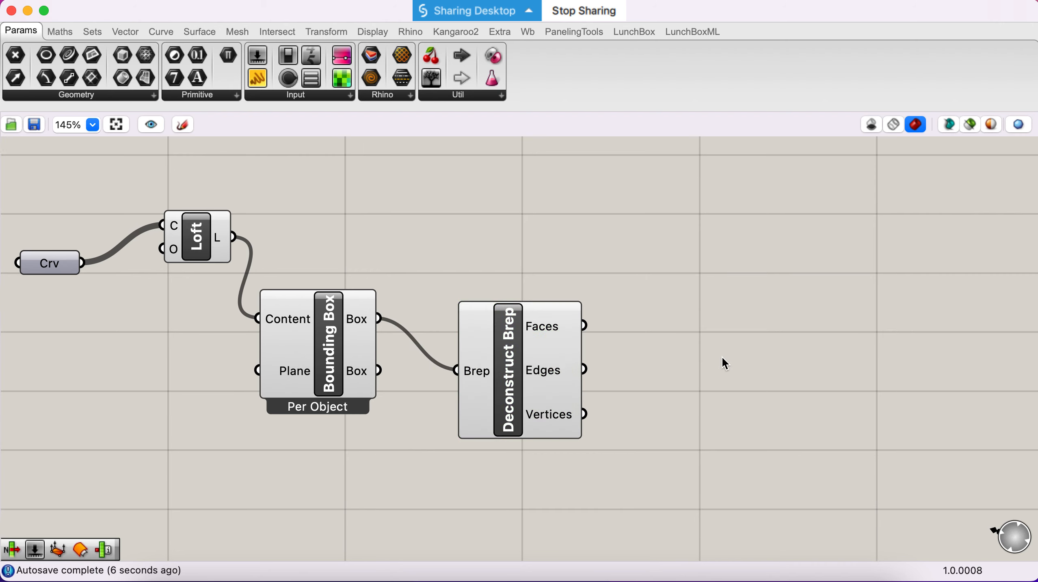
double_click(722, 358)
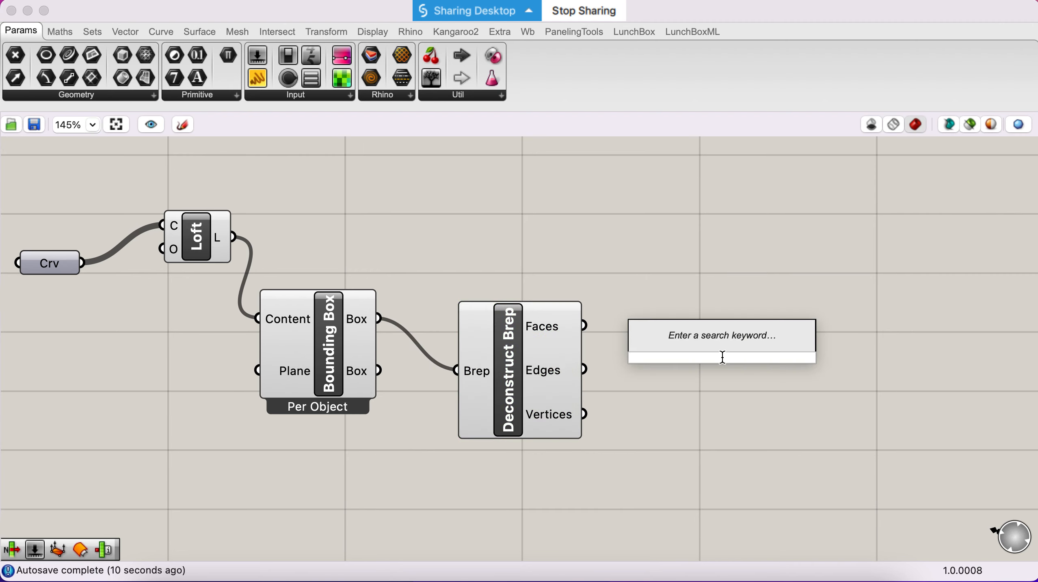
type("ite")
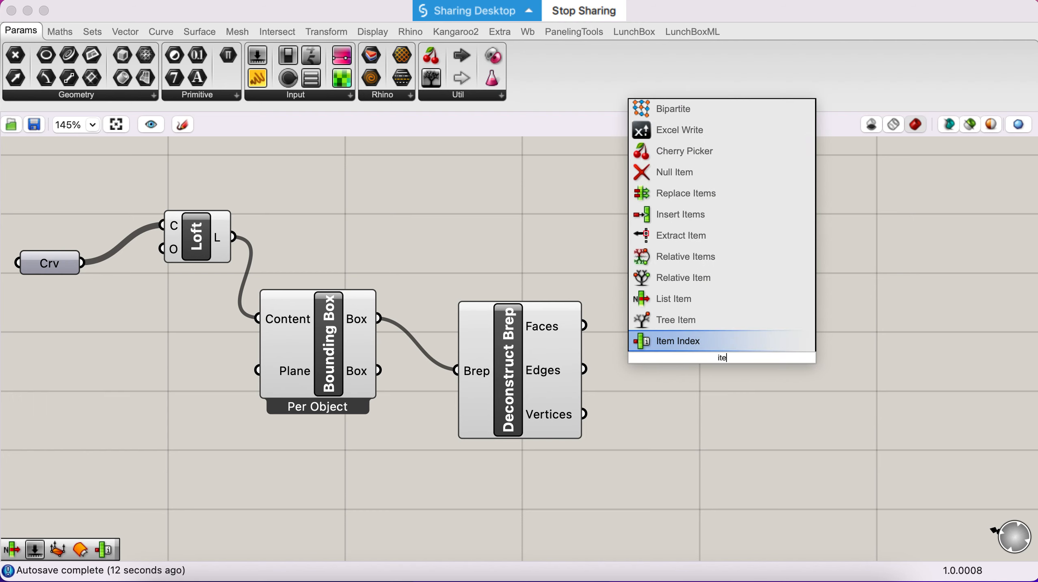
key("Up")
key("Up")
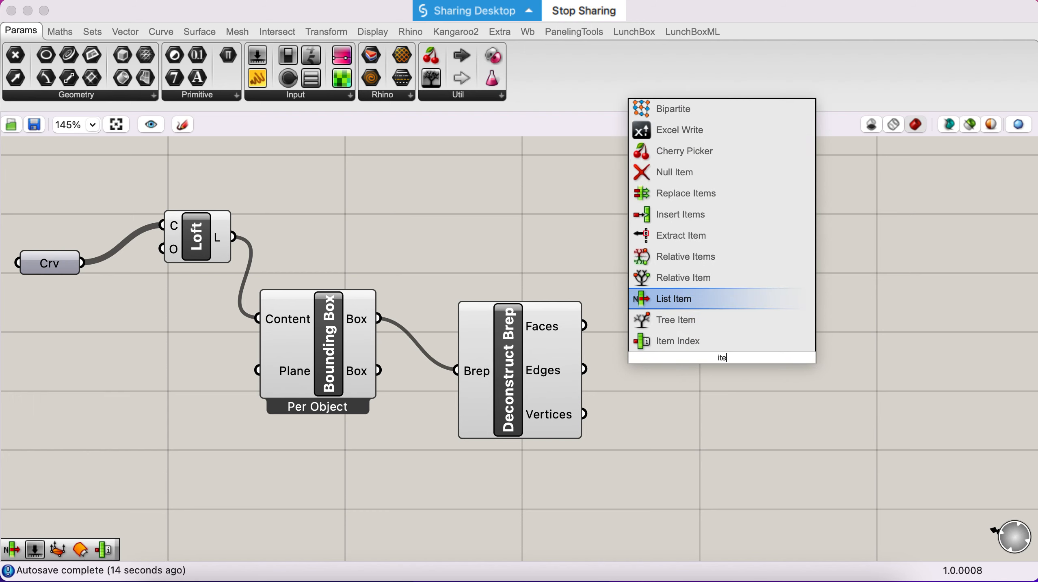
key("Return")
left_click_drag(585, 325, 774, 402)
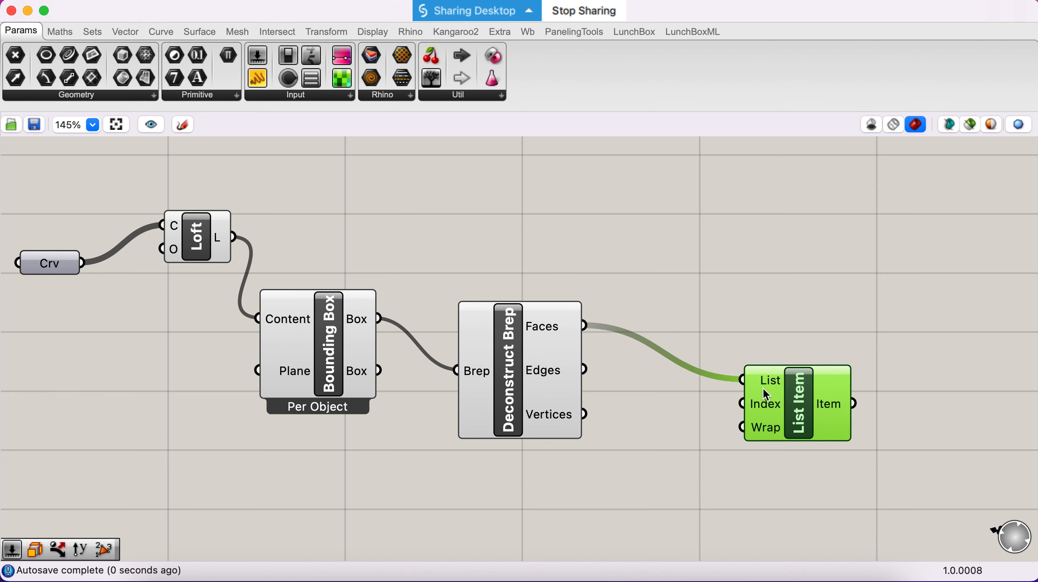
Create a number slider with the value 4 and connect it to the List Item's Index input
left_click(633, 469)
double_click(633, 465)
type("4")
key("Return")
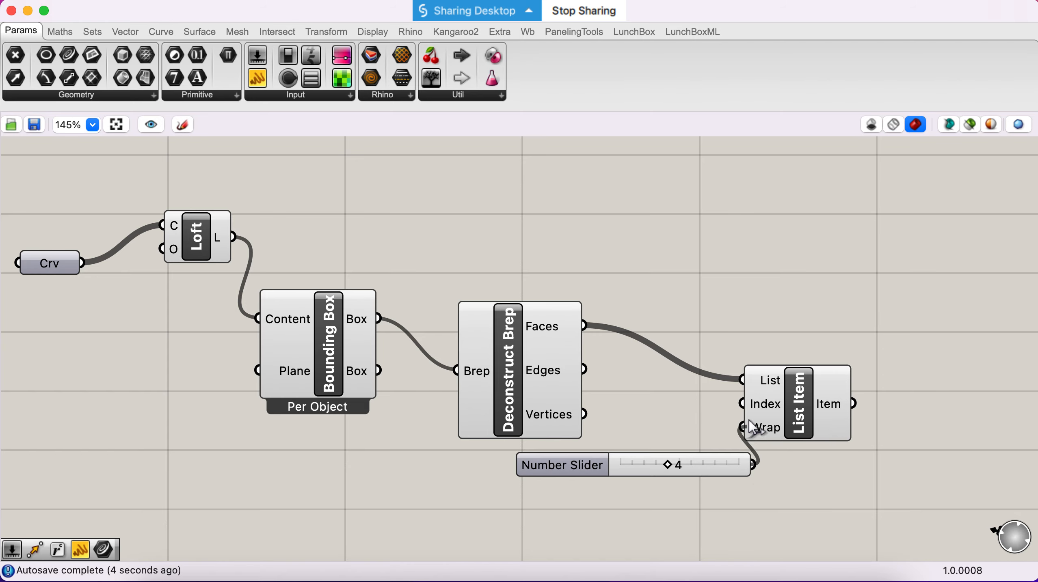
left_click_drag(750, 421, 742, 404)
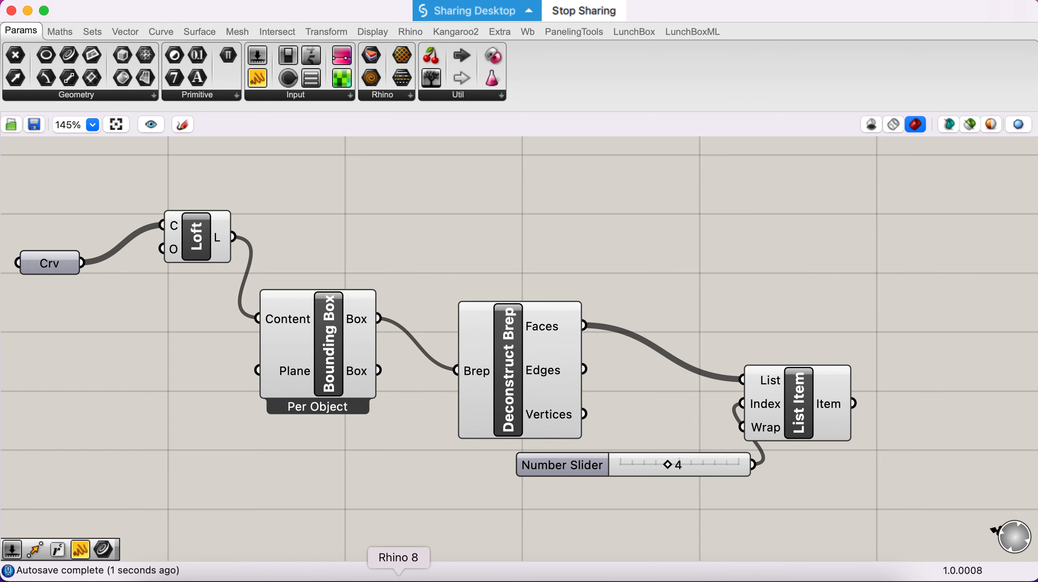
Switch to Rhino to examine the bounding box in the Perspective view and return to the Grasshopper canvas
left_click(398, 579)
left_click(398, 580)
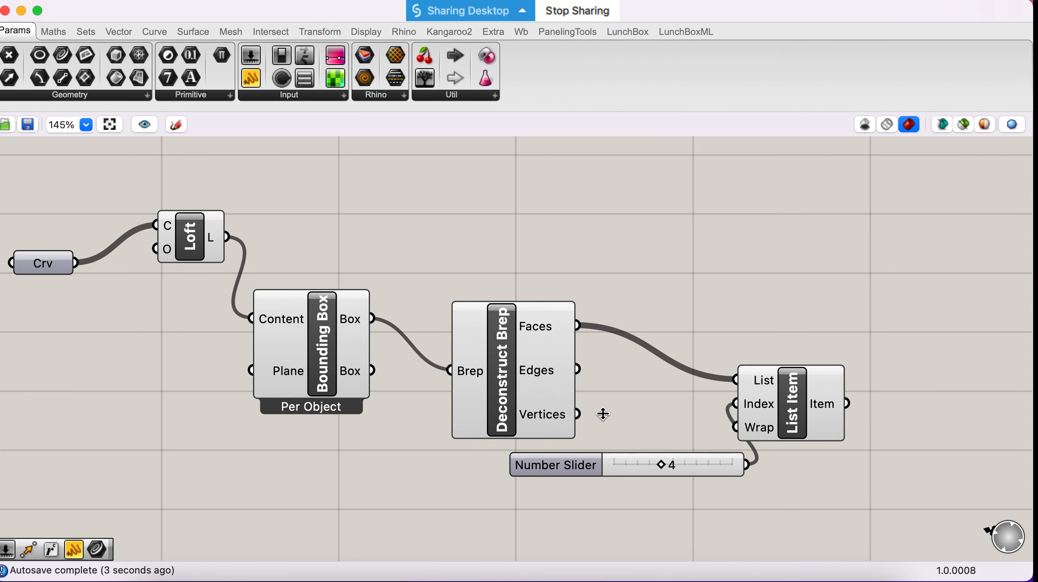
left_click(765, 391)
key("ctrl+Right")
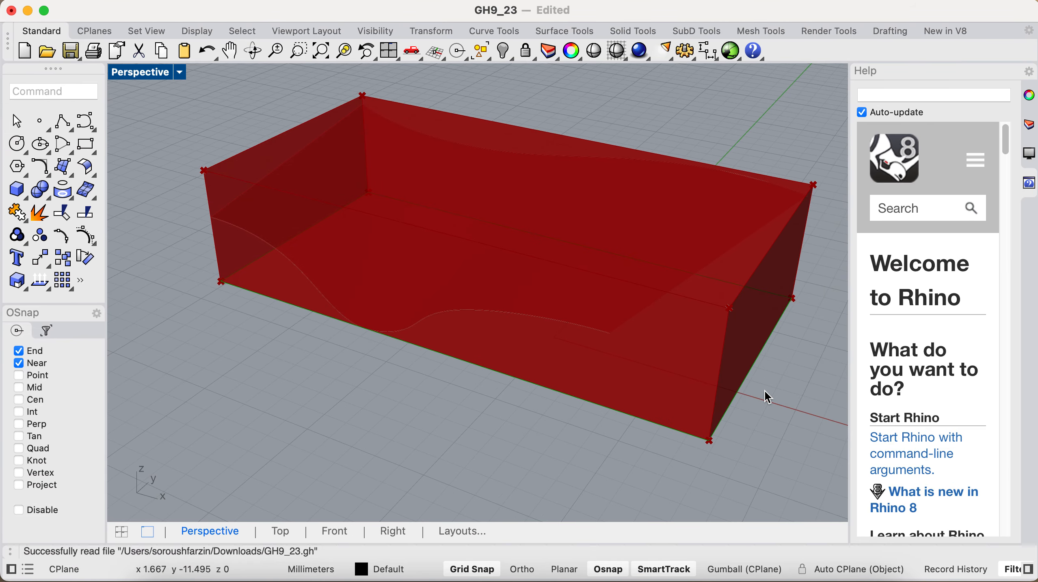
mouse_move(566, 381)
right_mouse_down()
mouse_move(580, 283)
mouse_move(553, 211)
mouse_move(552, 408)
mouse_move(564, 395)
right_mouse_up()
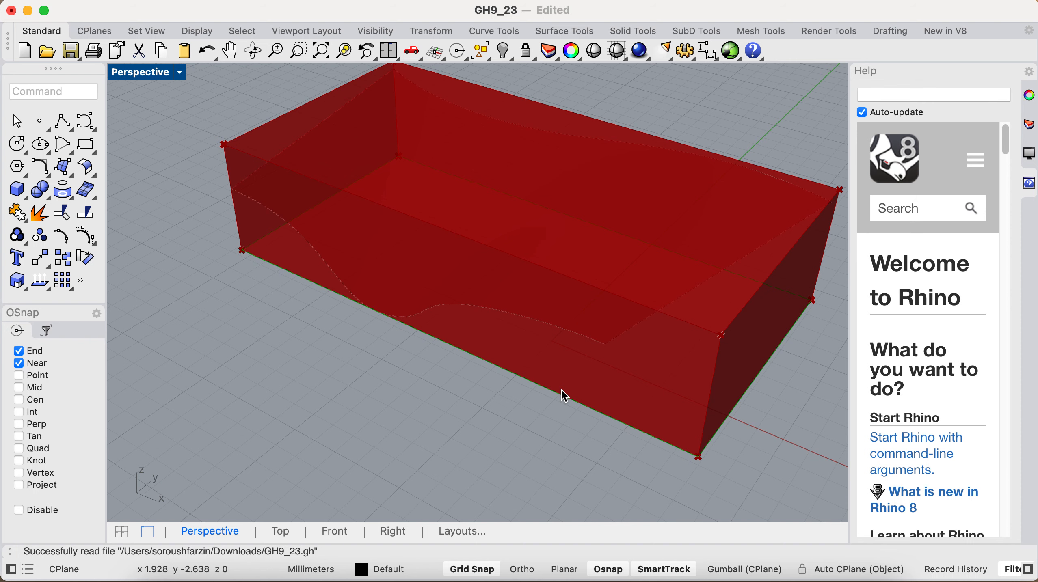
key("ctrl+Left")
Add a Populate 2D component above the List Item and connect the Item output to its Region input
right_click_drag(739, 389, 460, 299)
right_click_drag(670, 338, 558, 387)
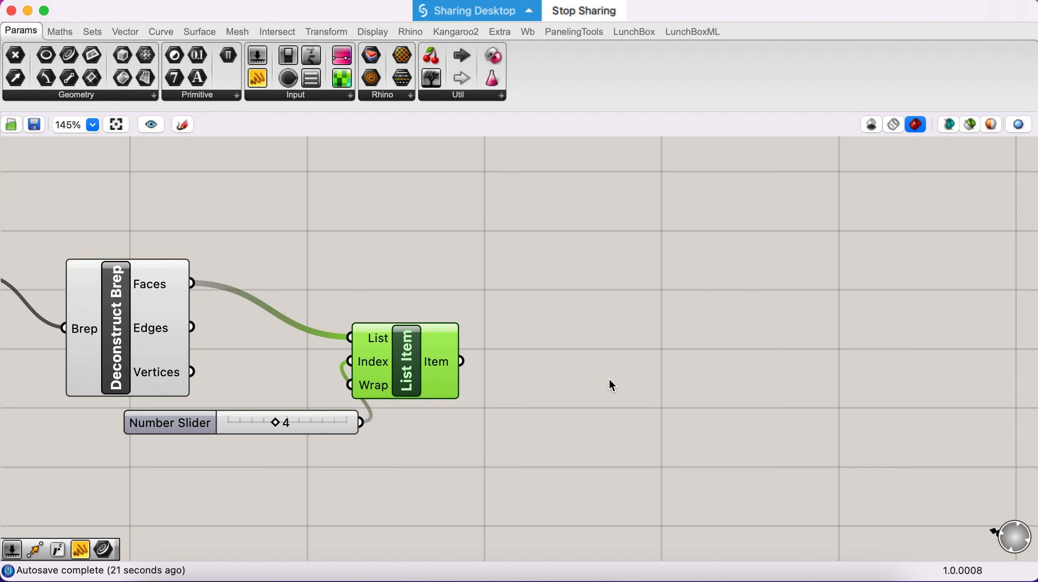
double_click(601, 364)
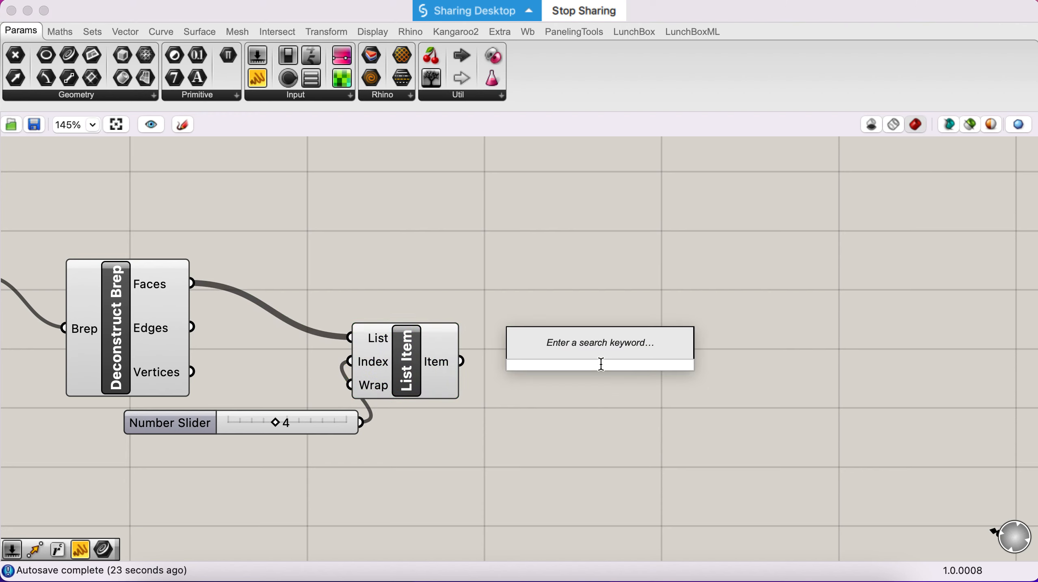
type("po")
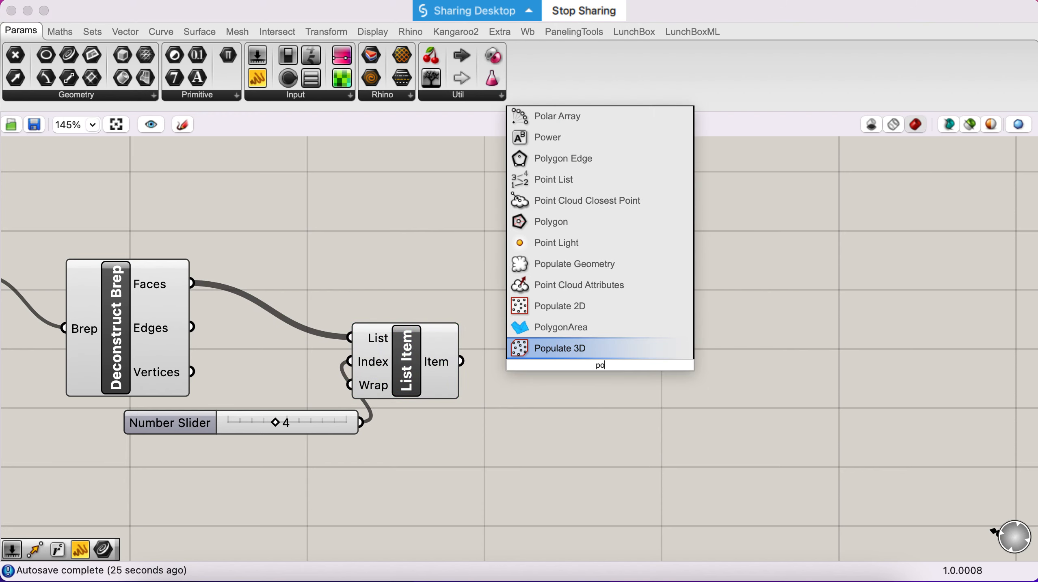
key("Up")
key("Up")
key("Return")
left_click_drag(595, 361, 596, 306)
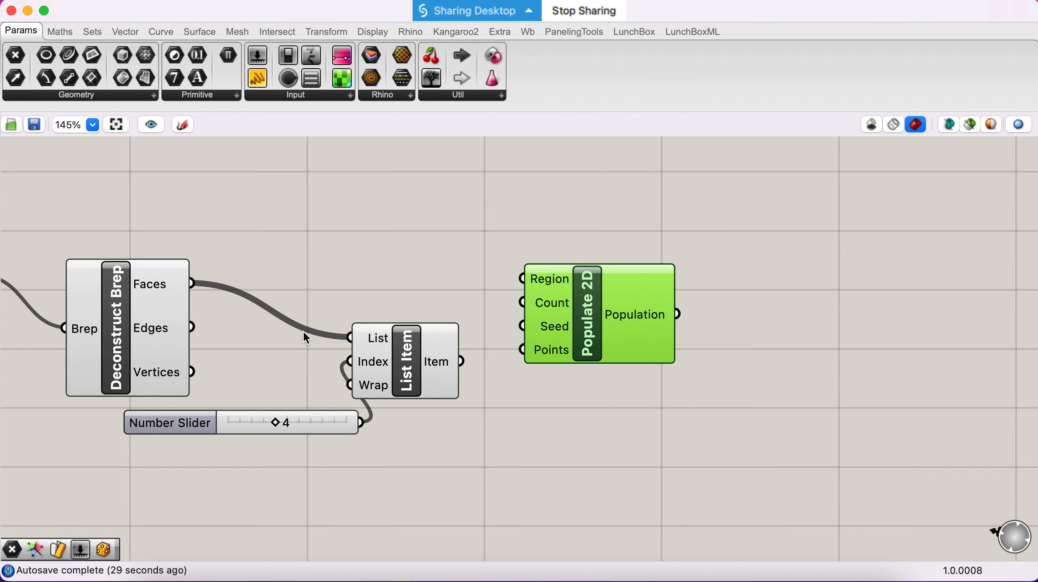
scroll(304, 331, "down", 3)
left_click_drag(397, 407, 492, 329)
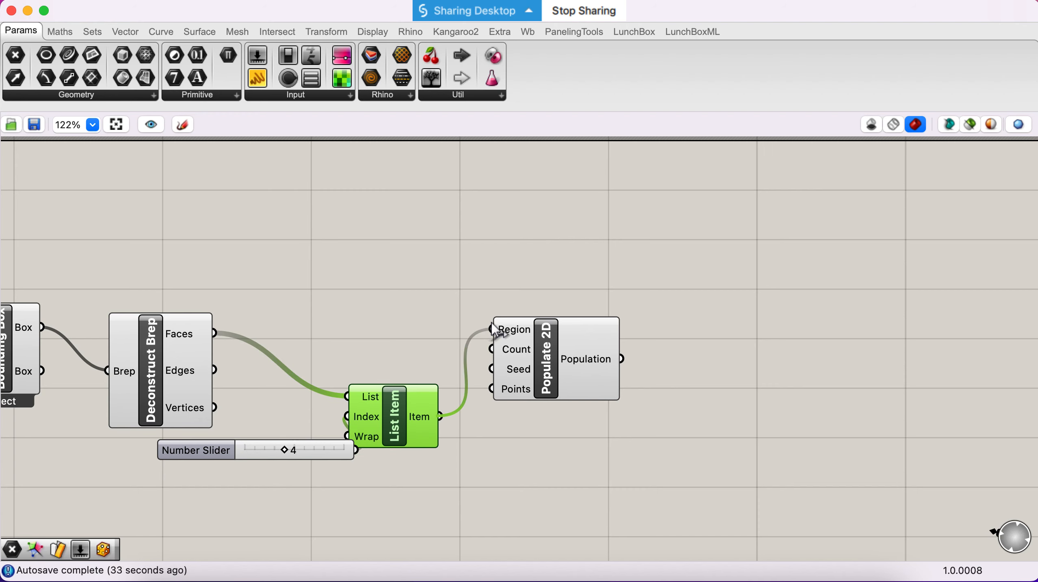
left_click_drag(535, 368, 457, 239)
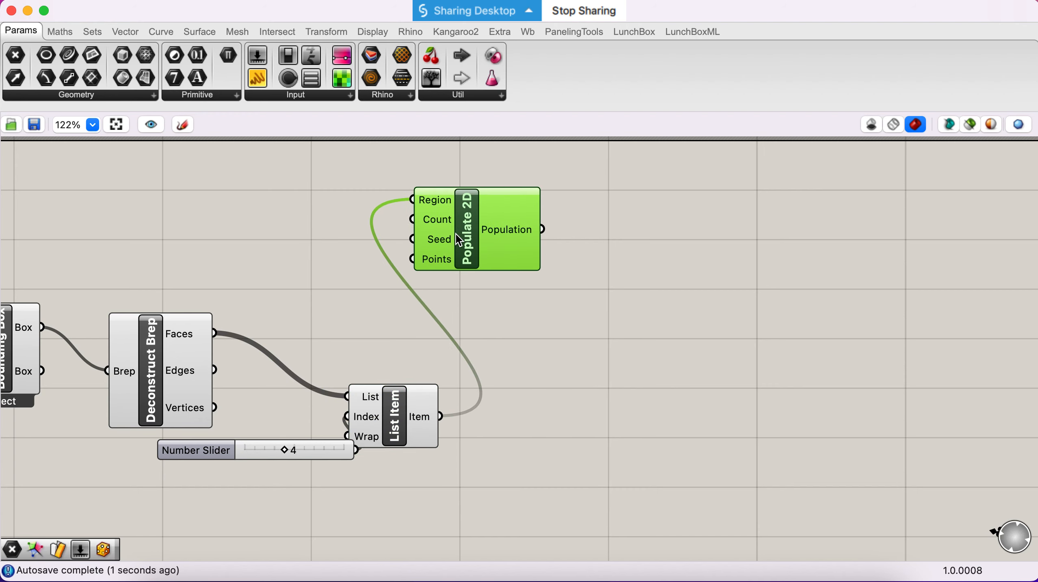
Add a 2D Voronoi component beside Populate 2D and connect the Population output to its Points input
scroll(510, 280, "right", 2)
scroll(510, 279, "down", 2)
left_click(622, 322)
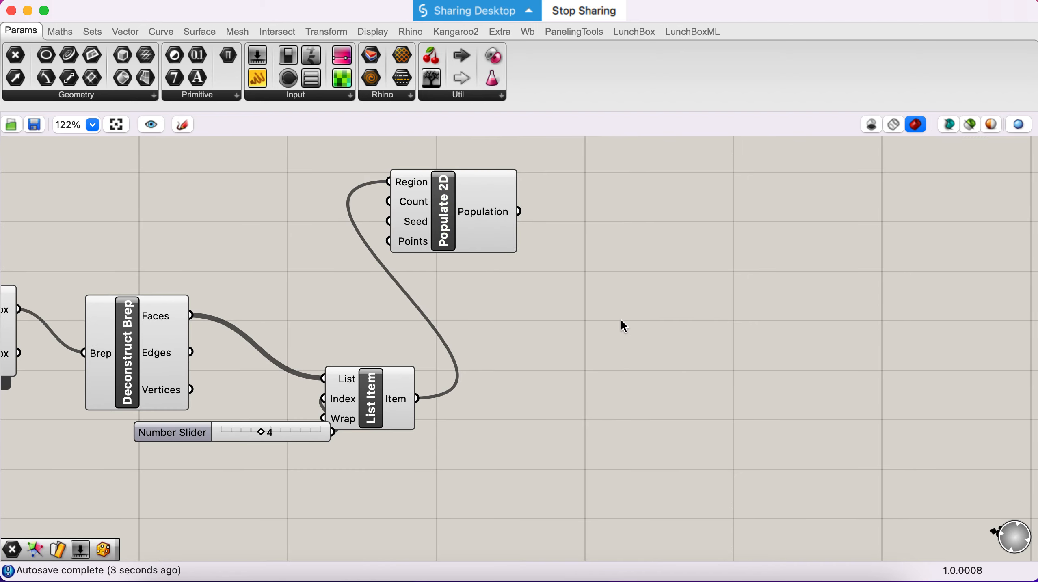
double_click(621, 320)
type("vo")
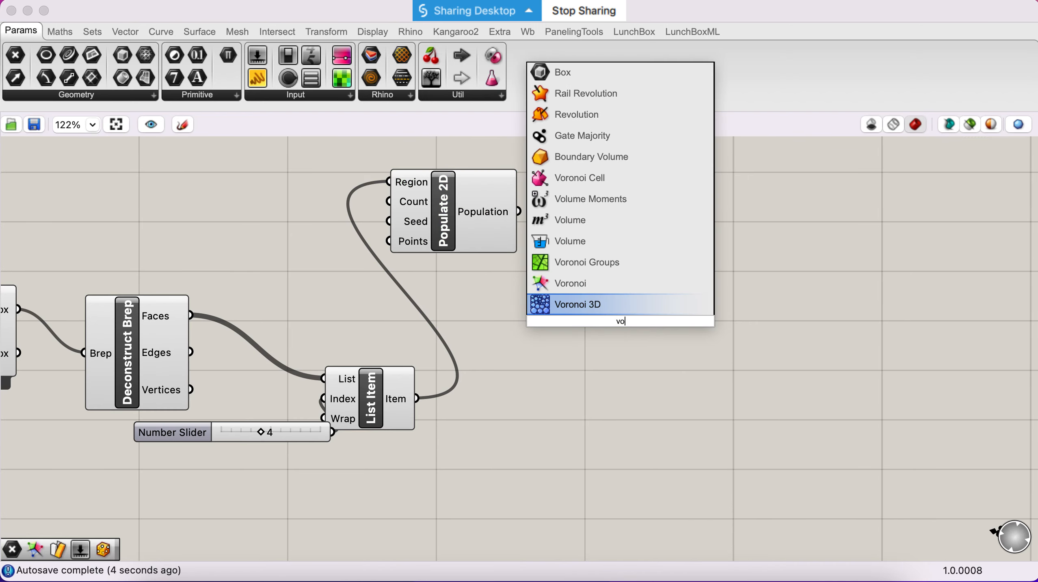
left_click(590, 284)
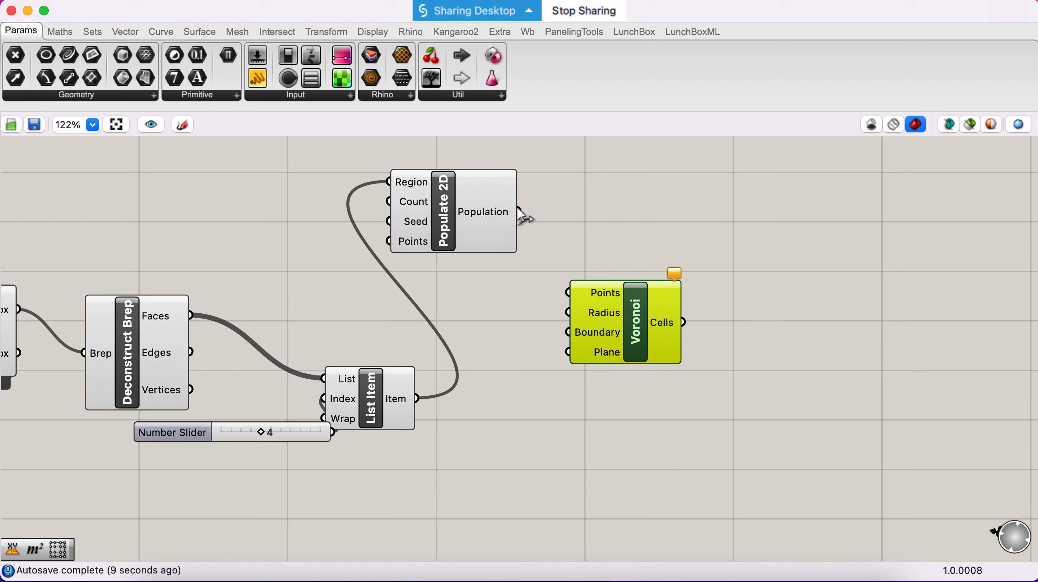
left_click_drag(519, 213, 570, 290)
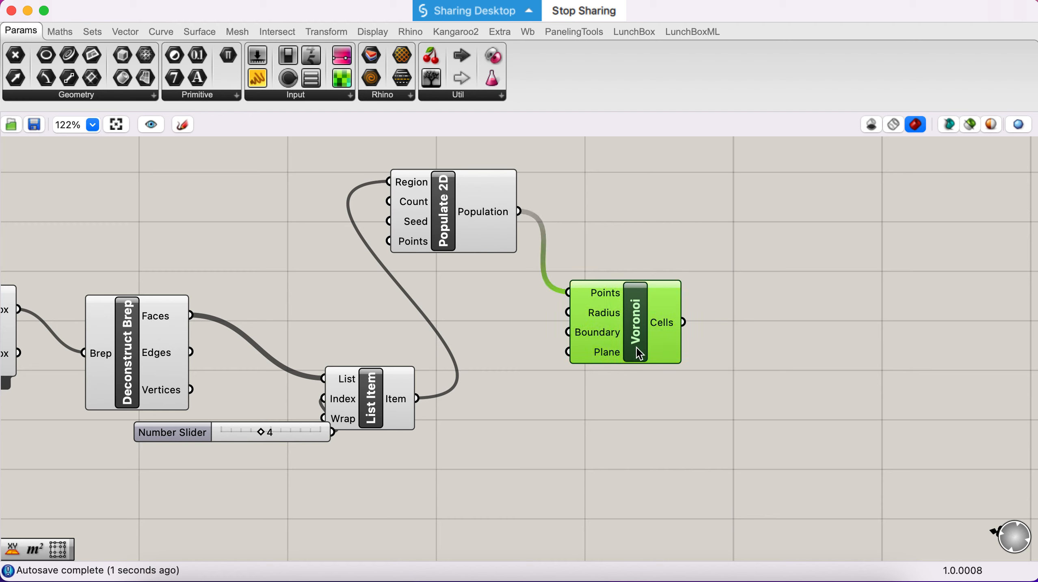
left_click_drag(623, 337, 642, 350)
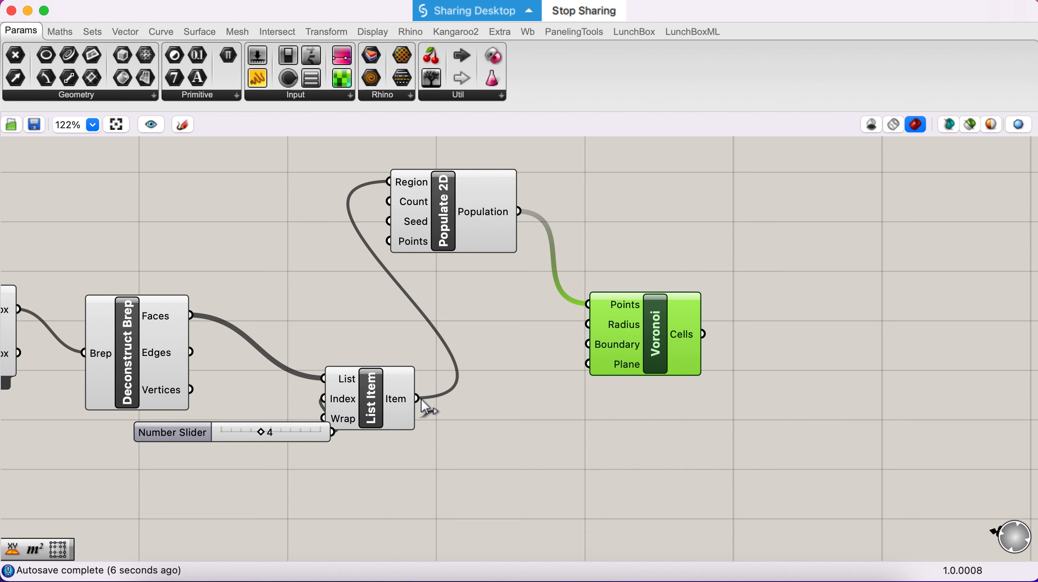
Connect the List Item's Item output to the Voronoi's Plane and Boundary inputs, checking the cells in Rhino's Perspective view
left_click_drag(417, 399, 609, 366)
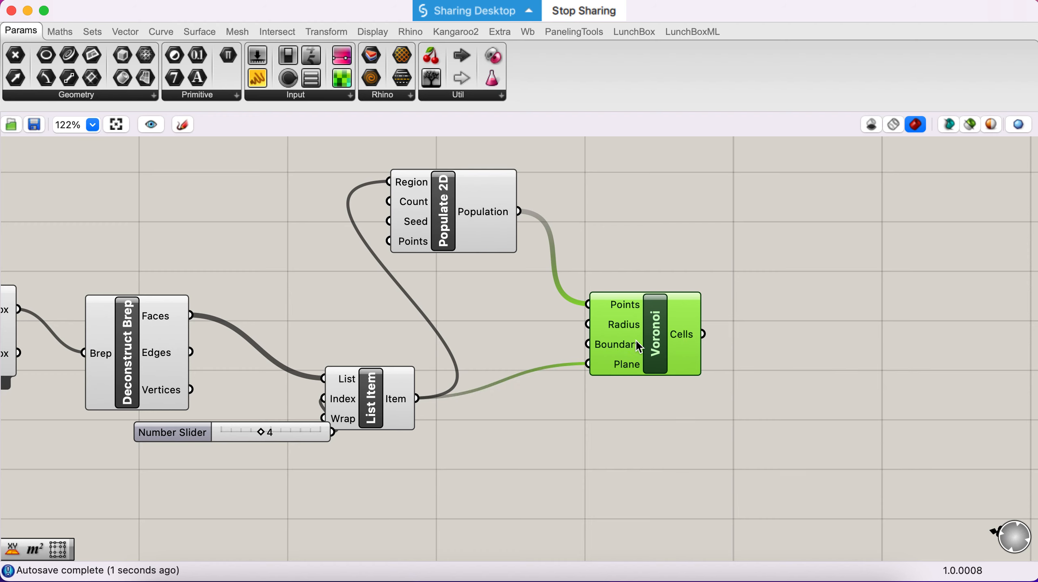
key("ctrl+Right")
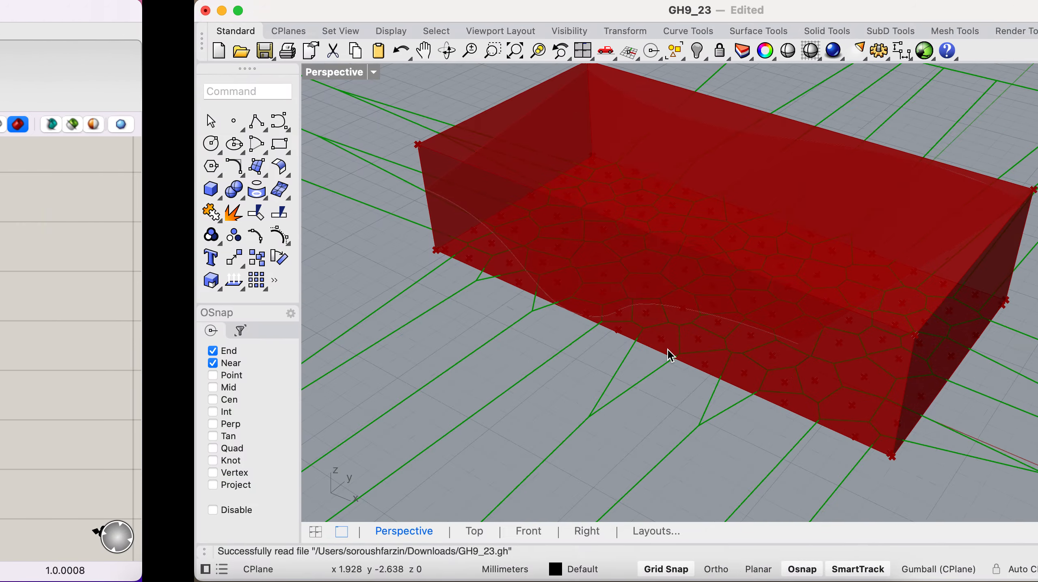
scroll(568, 315, "down", 5)
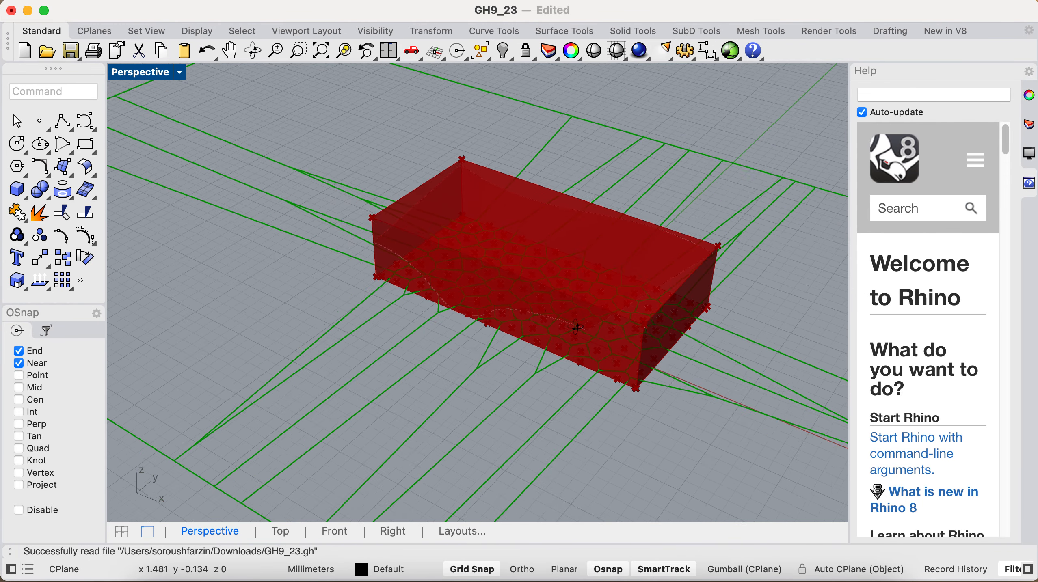
right_click_drag(591, 345, 546, 361)
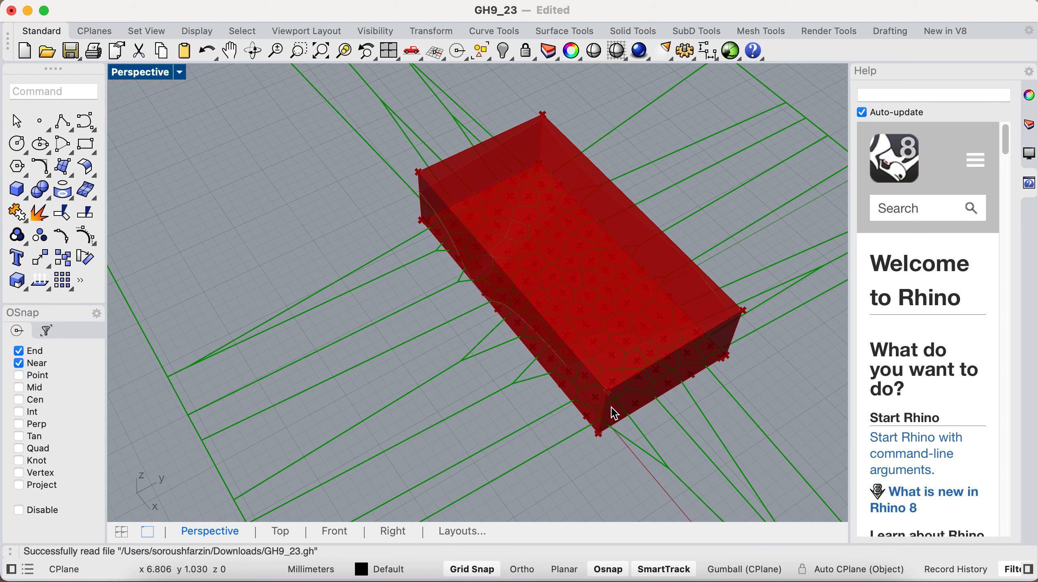
key("ctrl+Left")
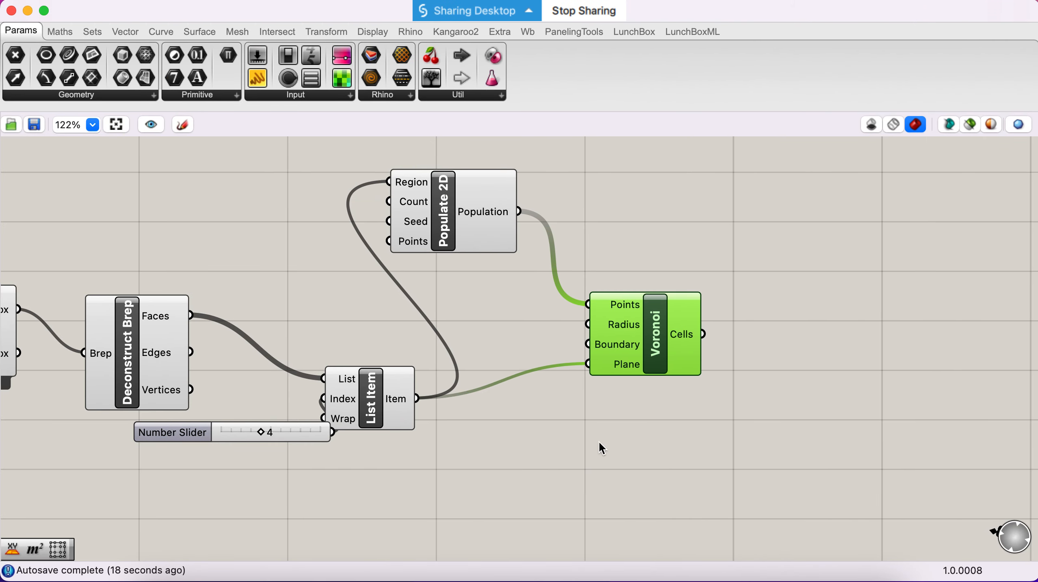
left_click_drag(417, 399, 588, 345)
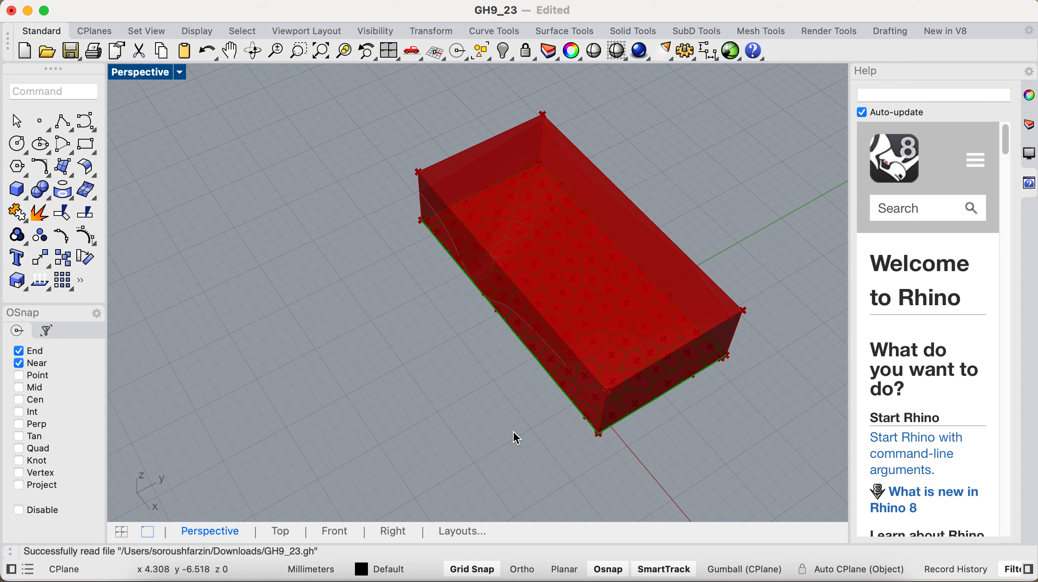
right_click_drag(514, 433, 567, 381)
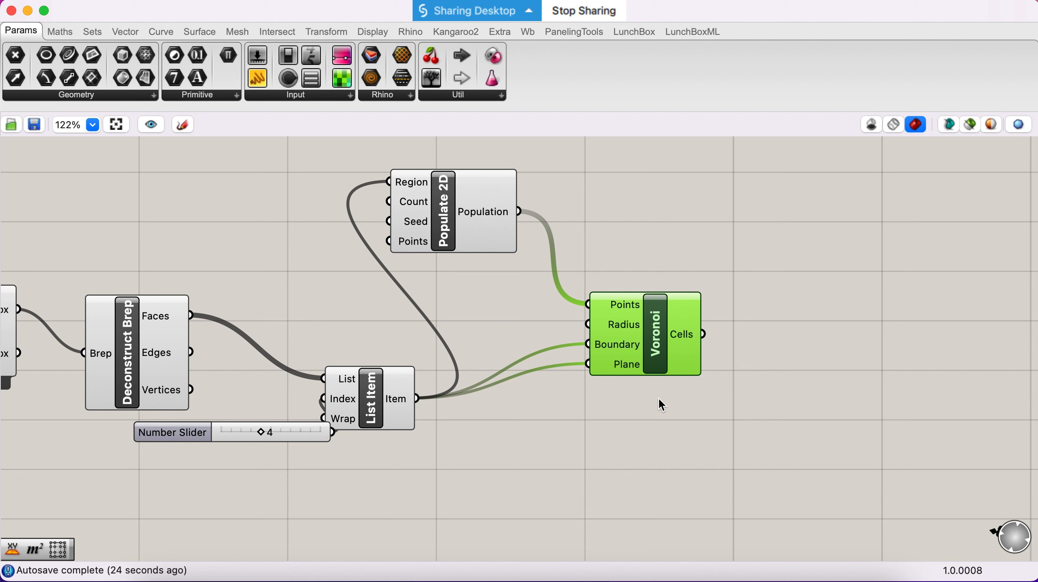
Add a Project component for projecting curves onto a brep, placed below and beyond the Voronoi component
scroll(710, 270, "down", 2)
right_click_drag(710, 270, 646, 311)
double_click(708, 452)
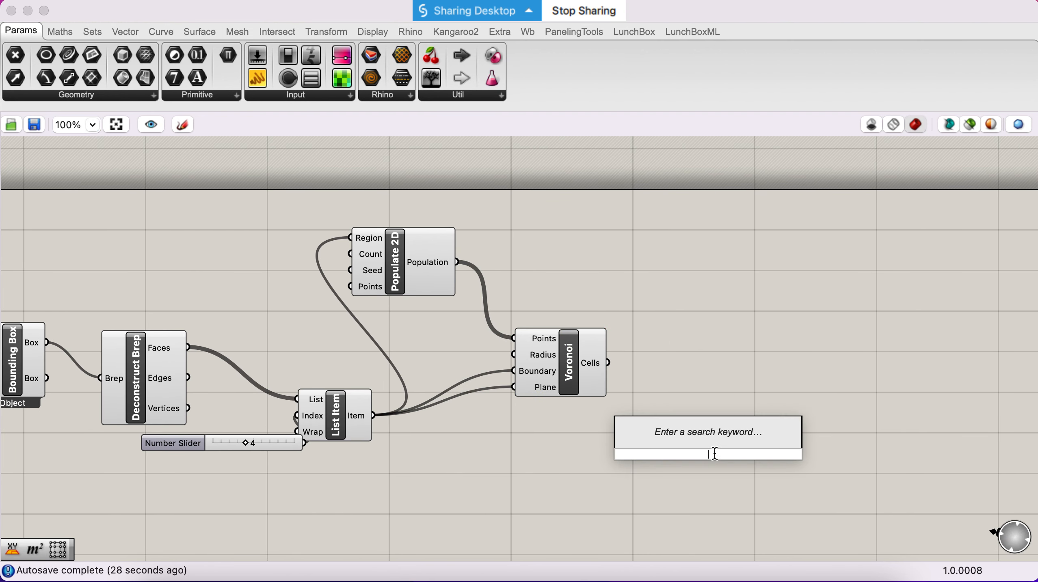
type("pro")
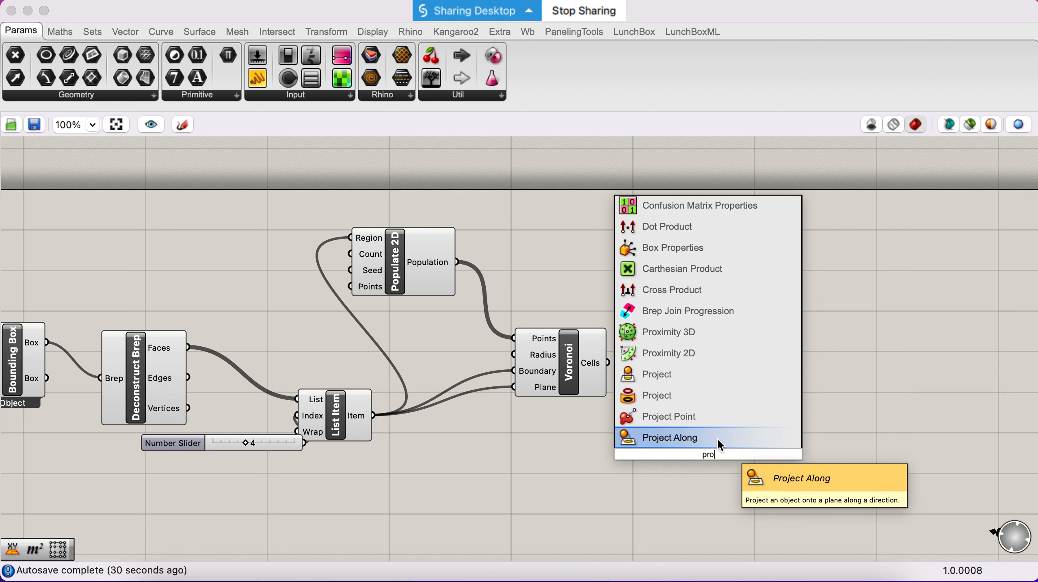
left_click(695, 396)
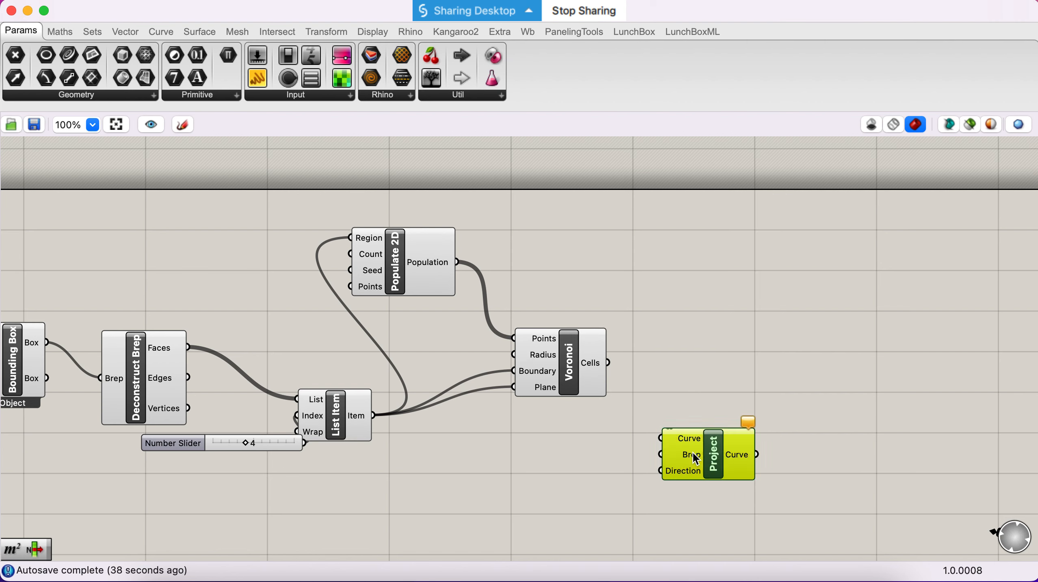
mouse_move(589, 361)
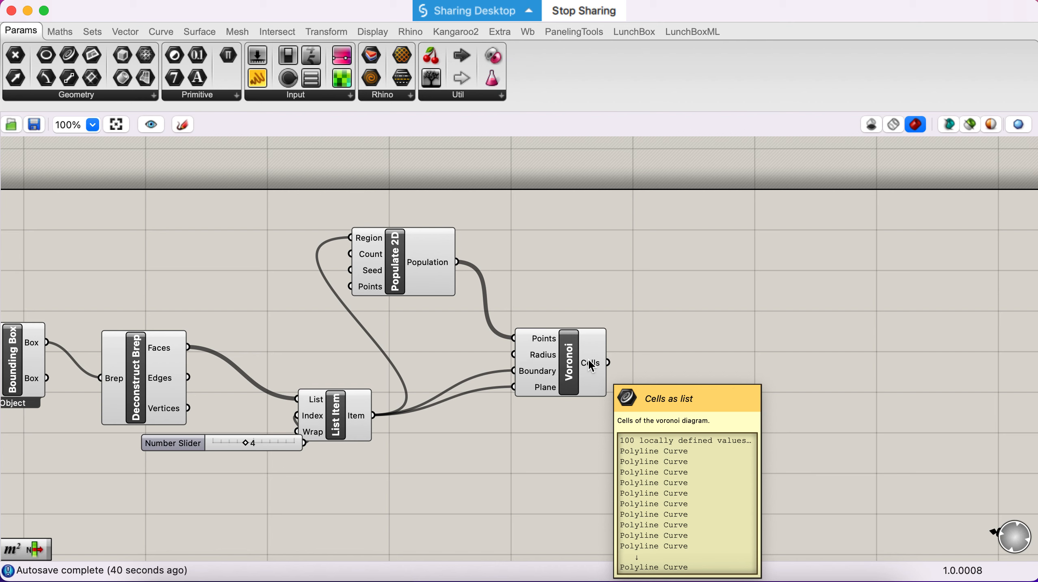
Connect the Voronoi's Cells output to the Project component's Curve input and the Loft output to its Brep input
scroll(588, 358, "down", 2)
scroll(588, 359, "right", 2)
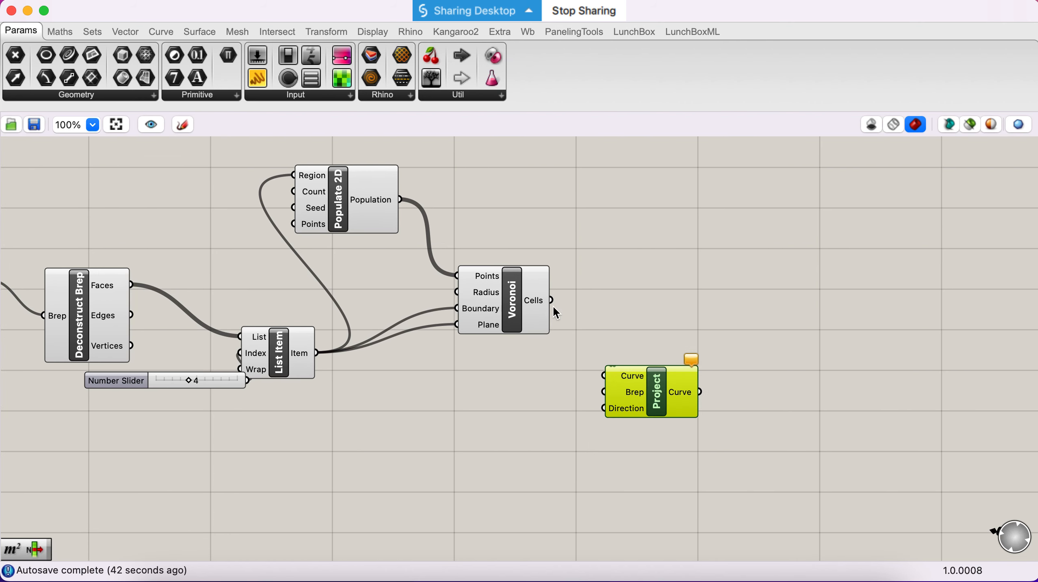
left_click_drag(551, 301, 604, 376)
scroll(402, 349, "up", 1)
scroll(403, 349, "left", 2)
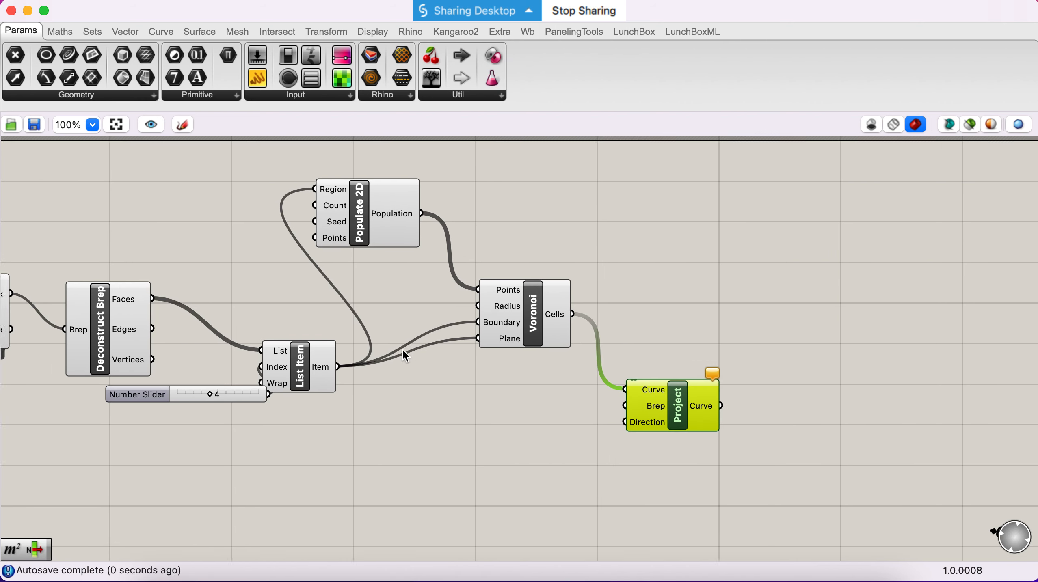
scroll(402, 349, "down", 3)
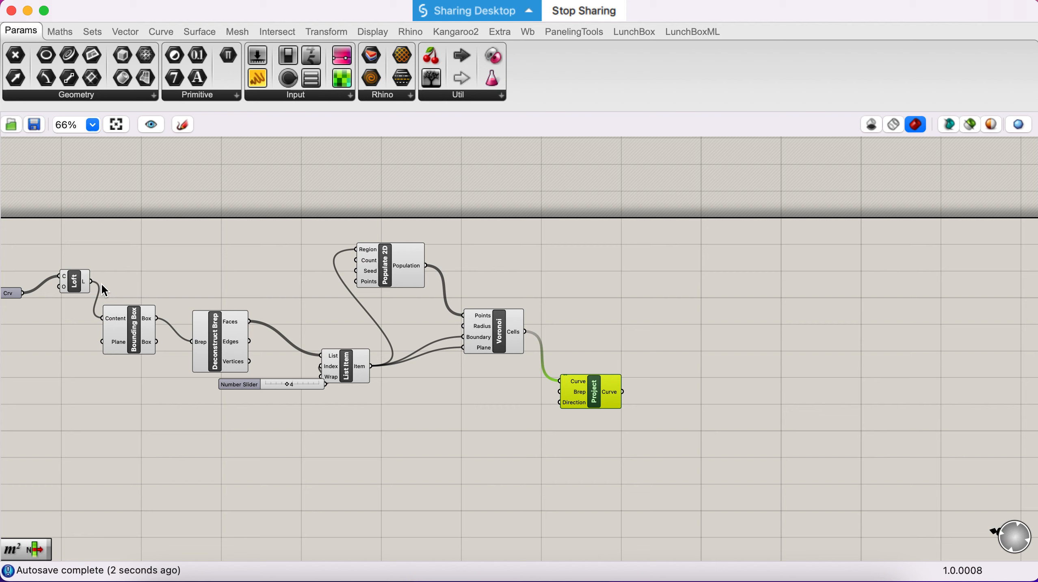
left_click_drag(92, 281, 559, 391)
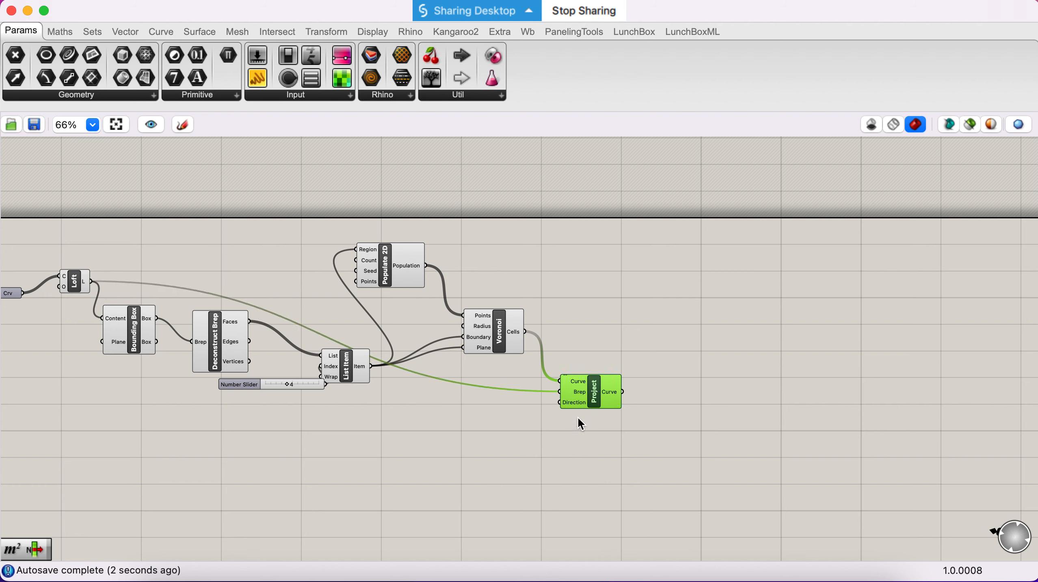
left_click(523, 432)
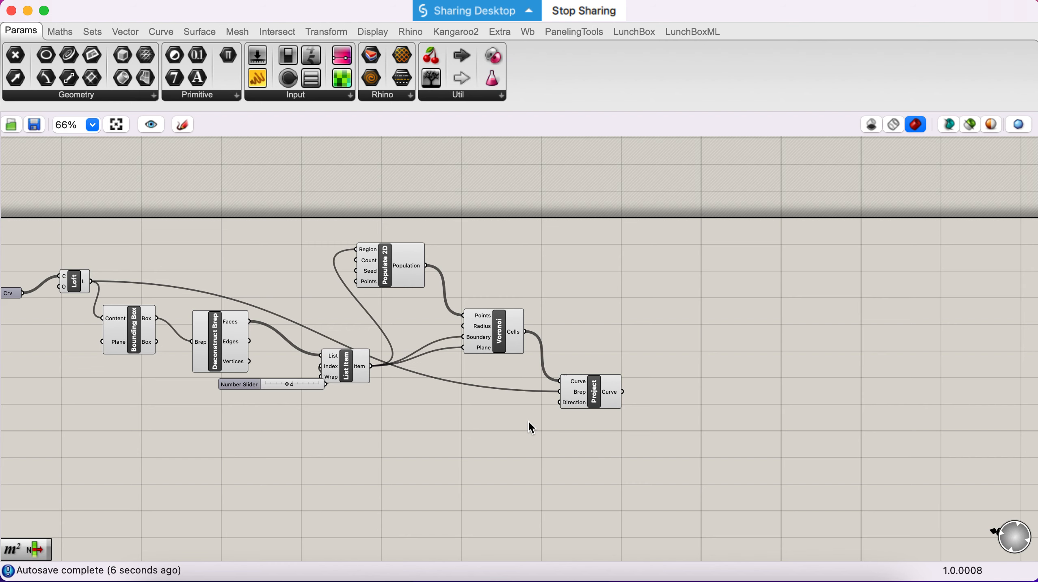
Add a Unit Z component, connect its Unit vector to Project's Direction input, and check the projection in Rhino's Perspective view
double_click(528, 422)
type("z")
key("Return")
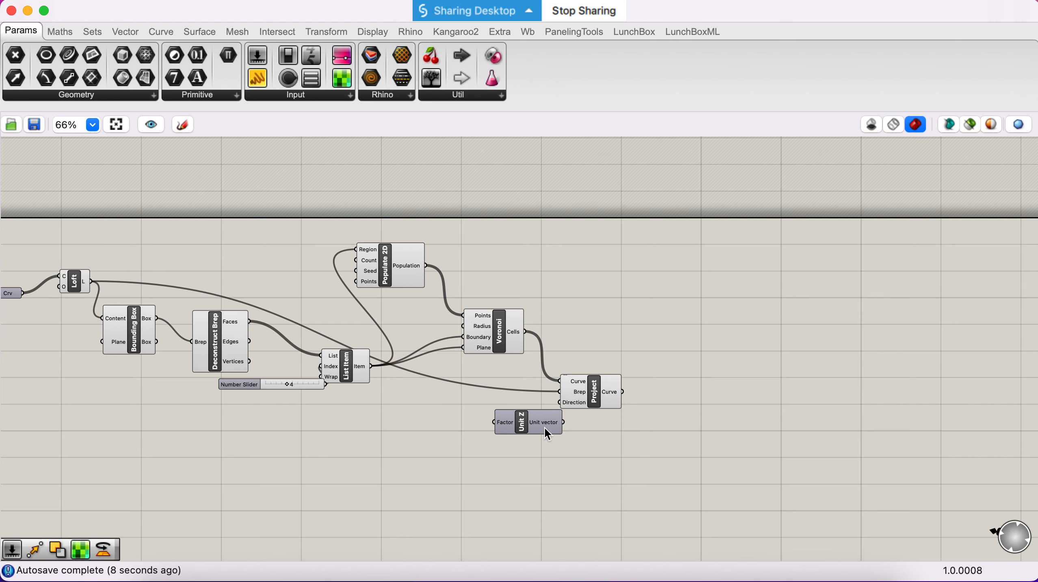
scroll(545, 410, "up", 4)
left_click_drag(576, 430, 568, 395)
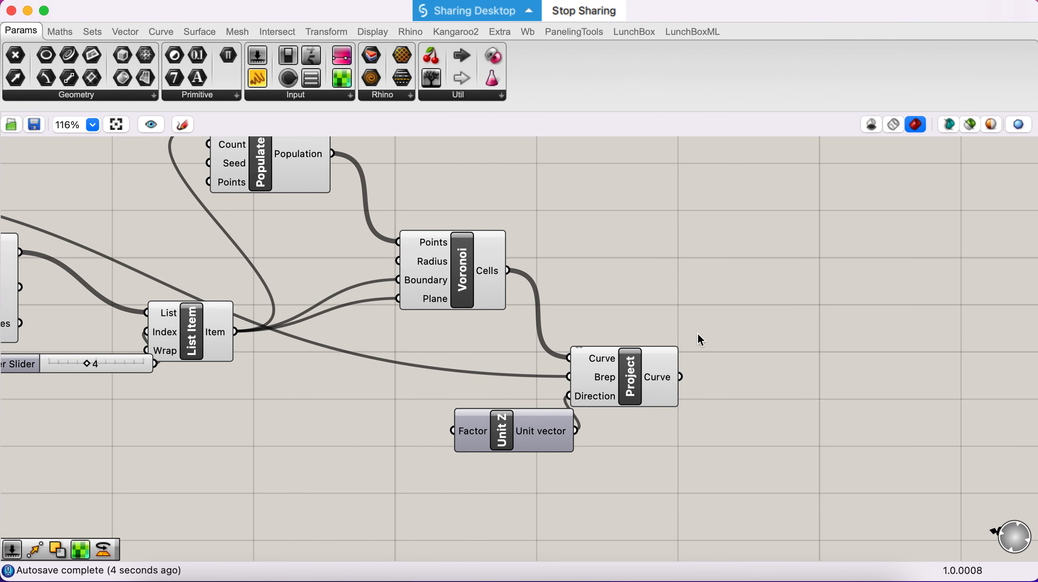
left_click(642, 375)
key("ctrl+Right")
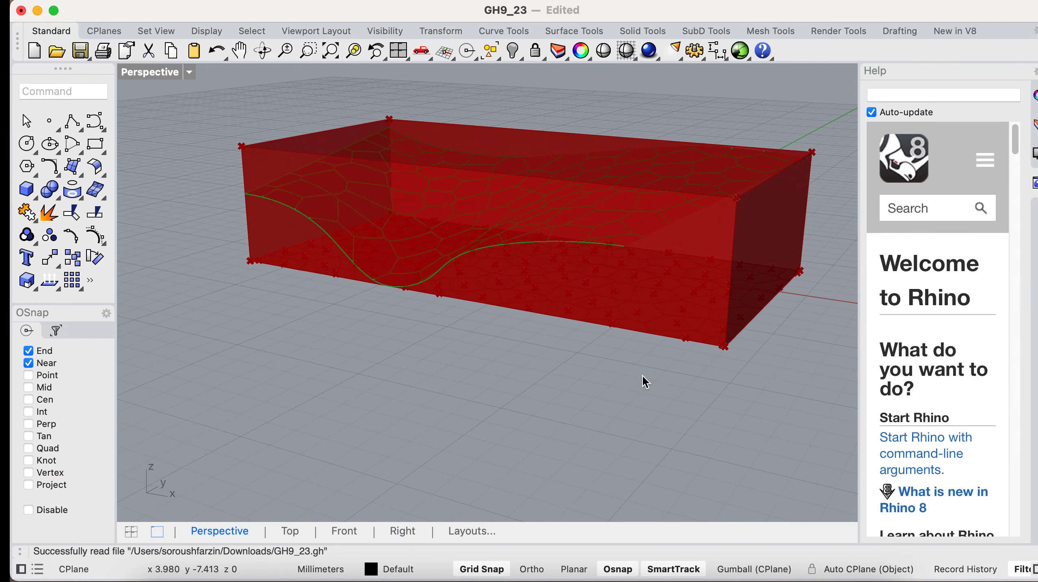
right_click_drag(628, 217, 624, 274)
scroll(626, 302, "down", 10)
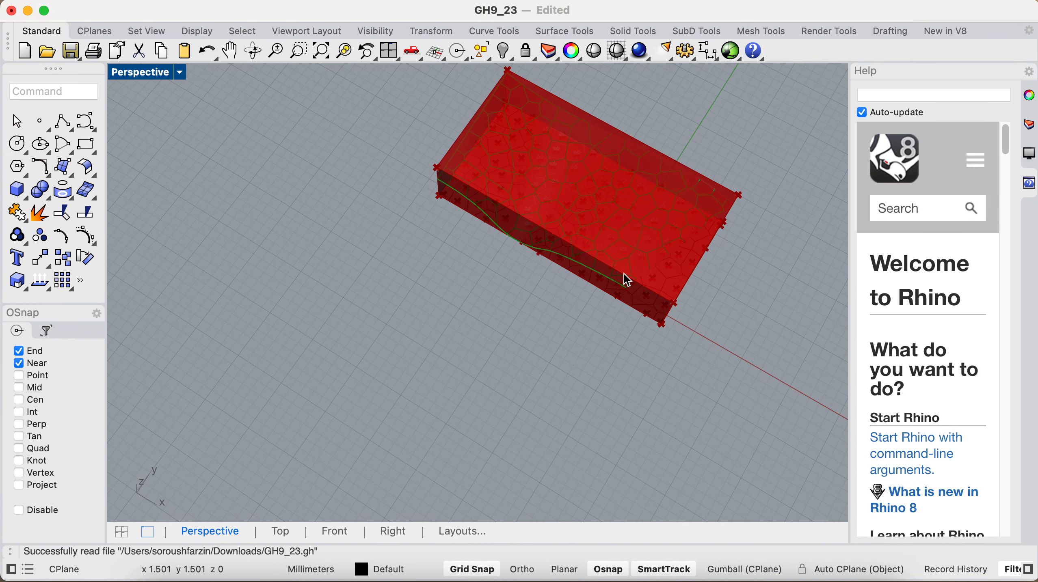
key("ctrl+Left")
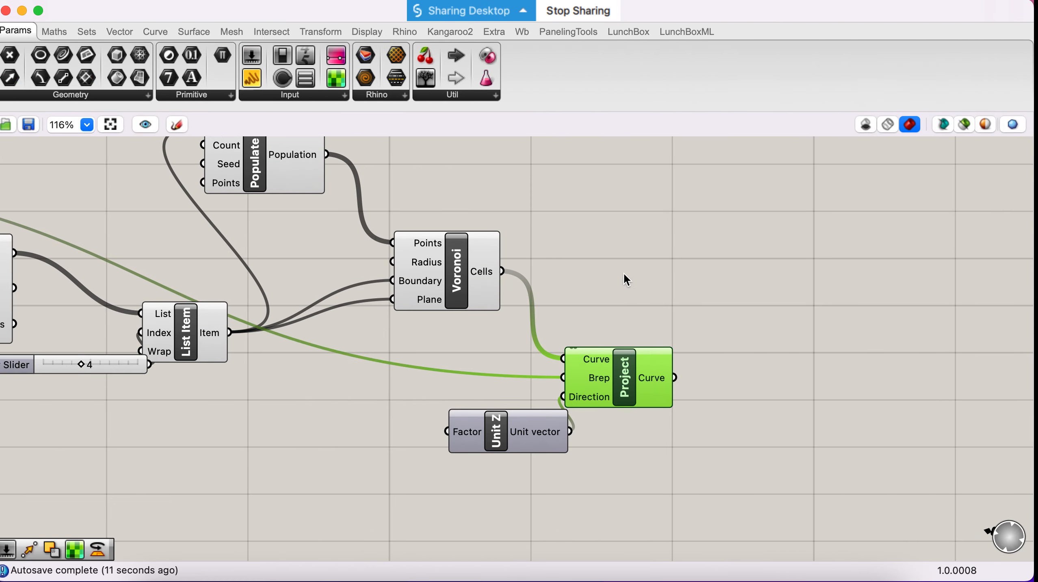
Turn off the preview of the Bounding Box through Voronoi components, keep the Loft previewed, and inspect the projected cells in Rhino
right_click_drag(618, 229, 749, 297)
left_click_drag(680, 191, 167, 469)
scroll(404, 417, "down", 4)
left_click_drag(548, 252, 63, 473)
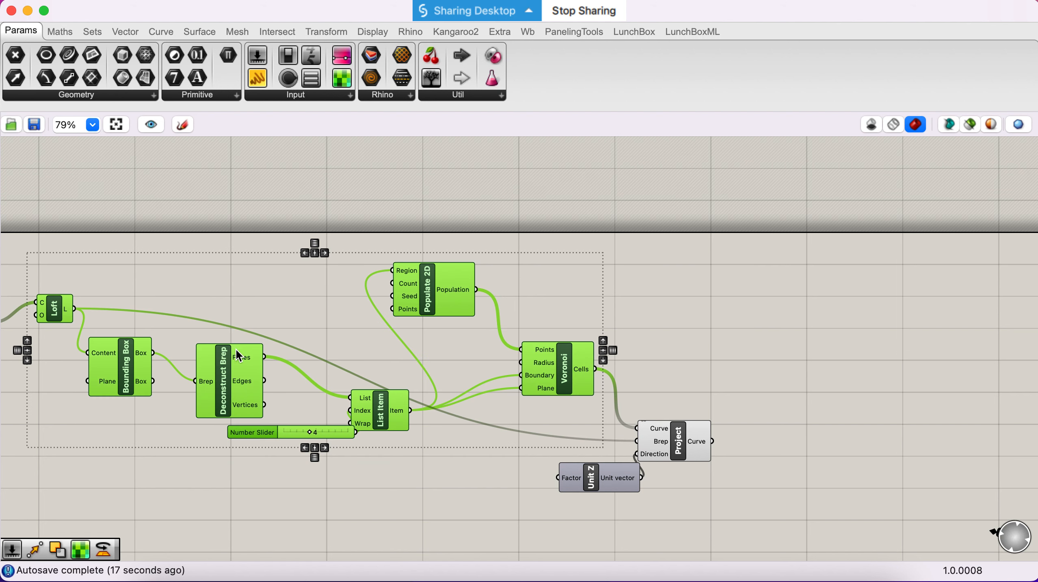
right_click(240, 333)
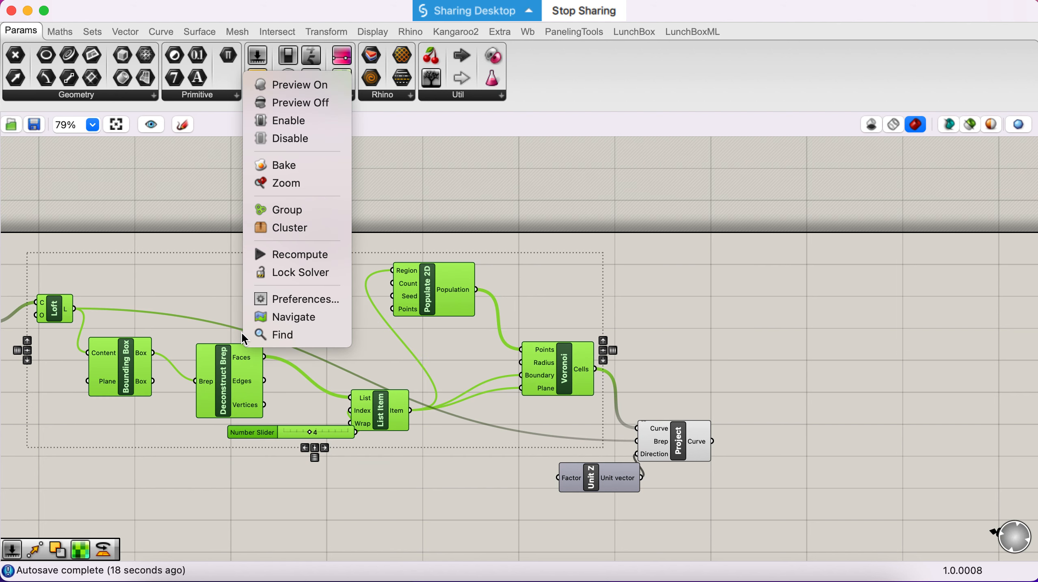
left_click(296, 107)
right_click(61, 313)
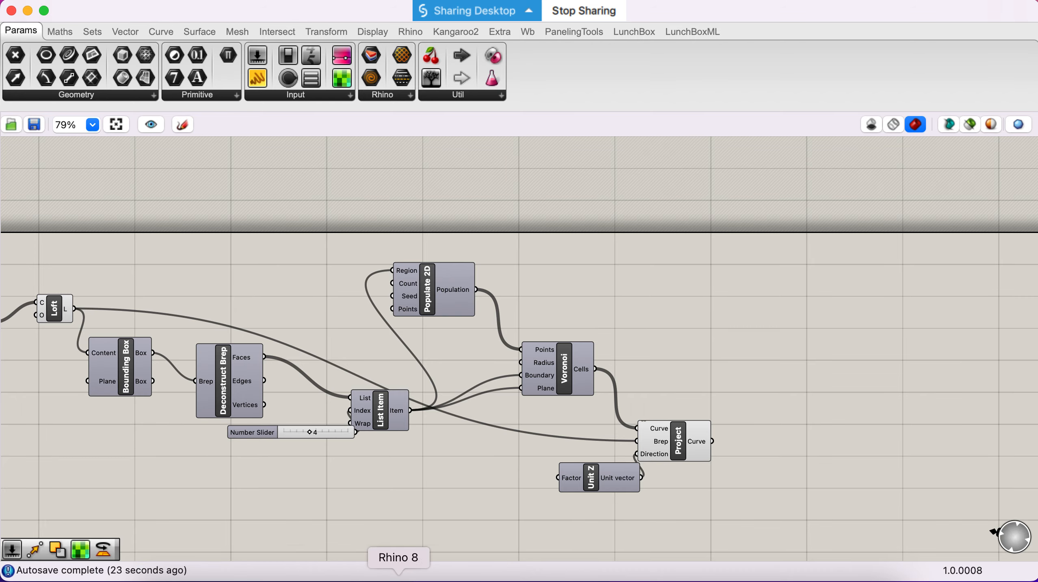
left_click(399, 571)
scroll(621, 245, "up", 8)
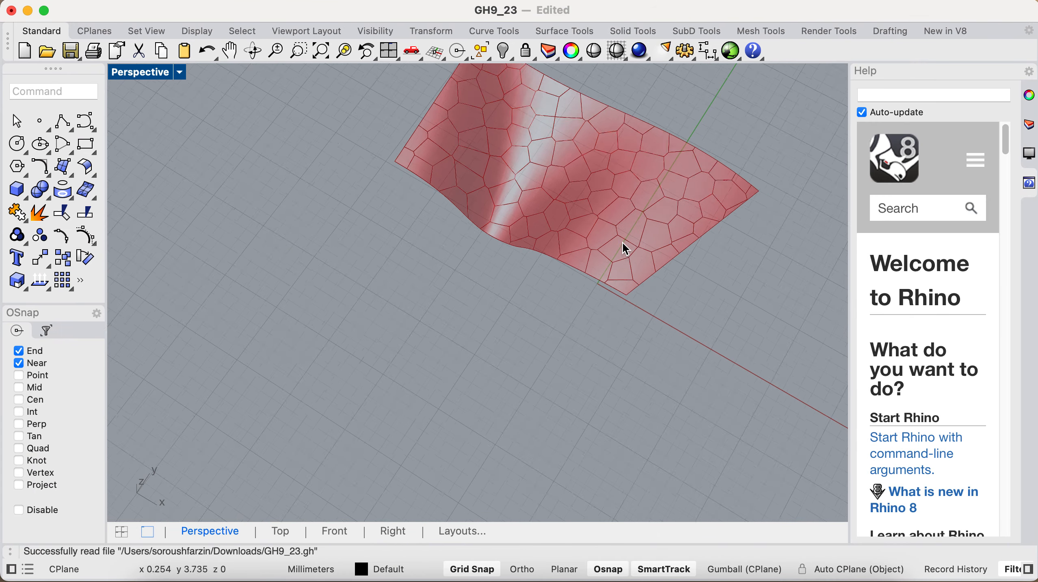
right_click_drag(633, 172, 619, 155)
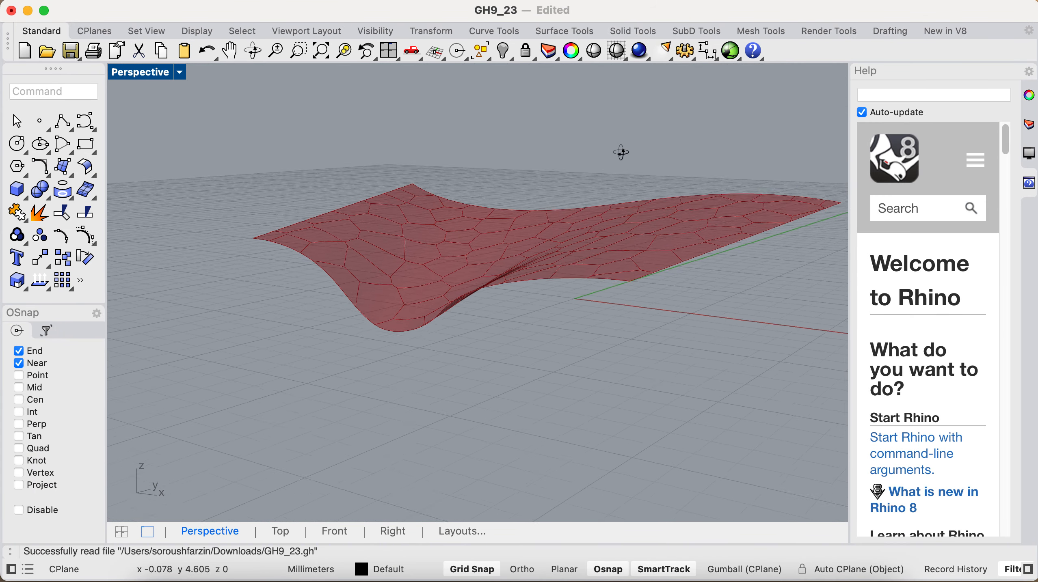
scroll(614, 188, "up", 6)
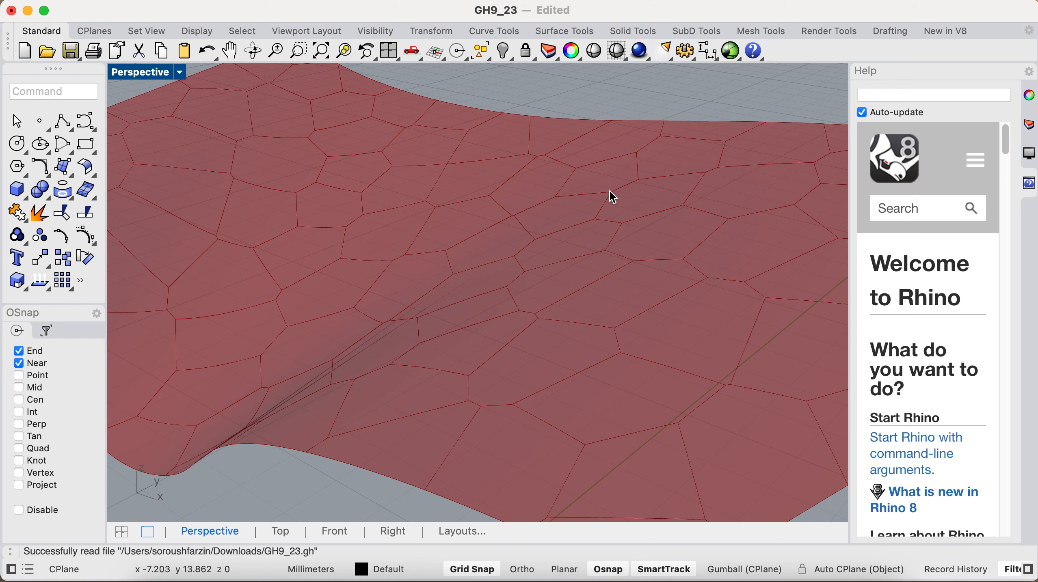
key("ctrl+Left")
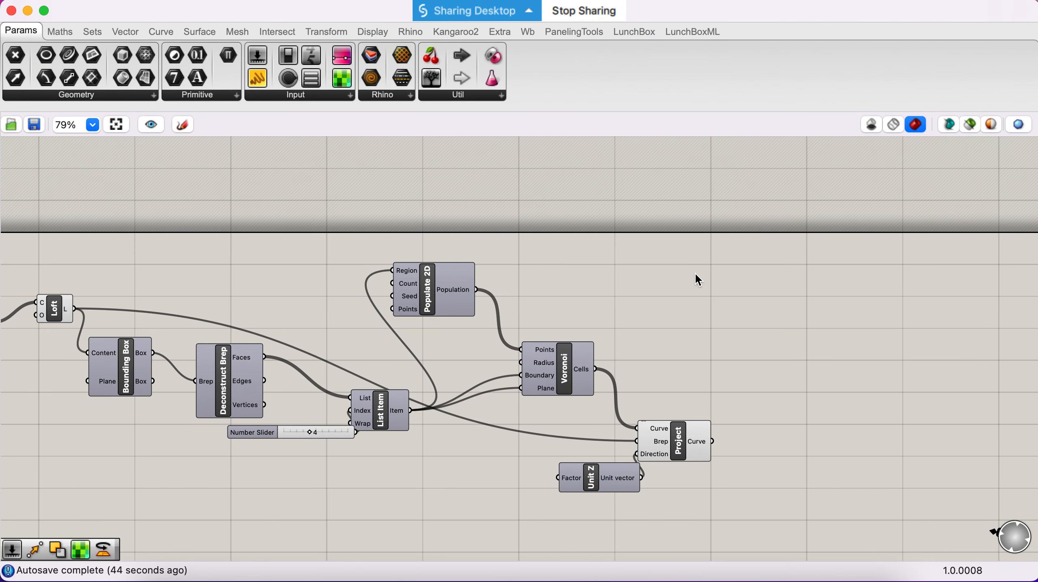
Move the Project and Unit Z components together above the Voronoi component and turn off Project's preview
scroll(669, 281, "down", 3)
scroll(668, 281, "right", 2)
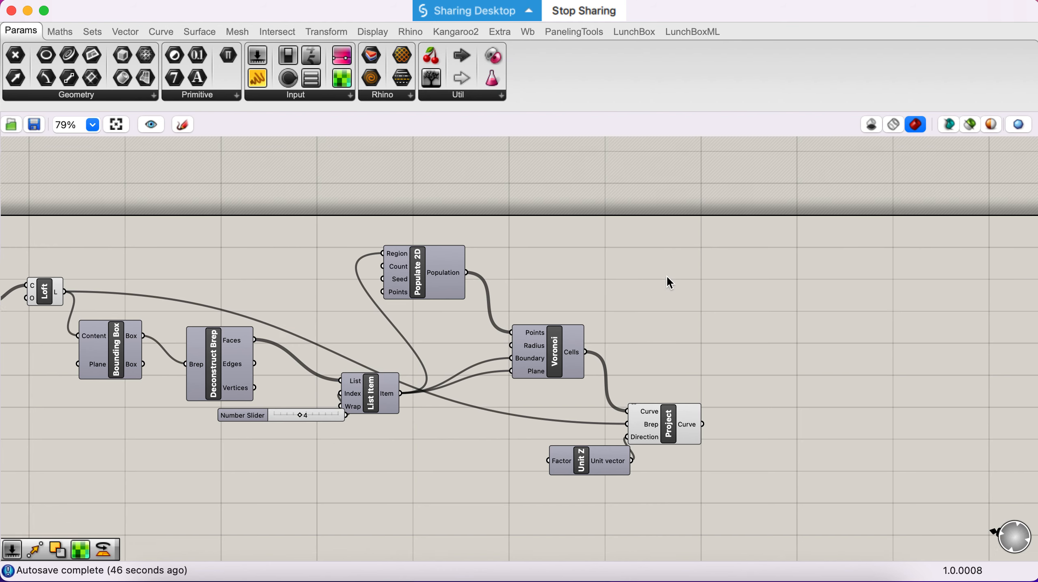
scroll(691, 385, "down", 2)
left_click_drag(726, 325, 565, 449)
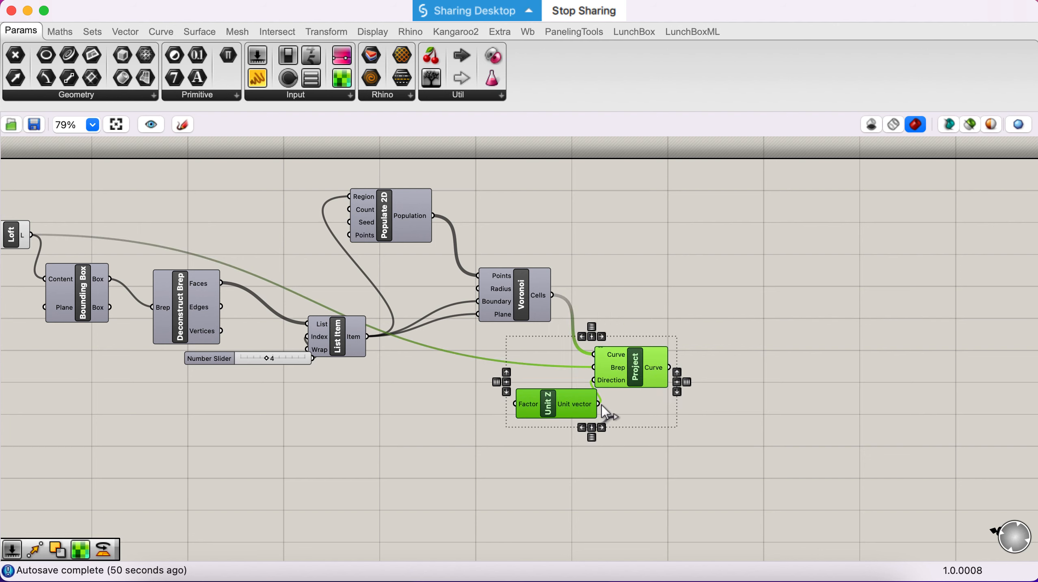
left_click_drag(611, 372, 625, 166)
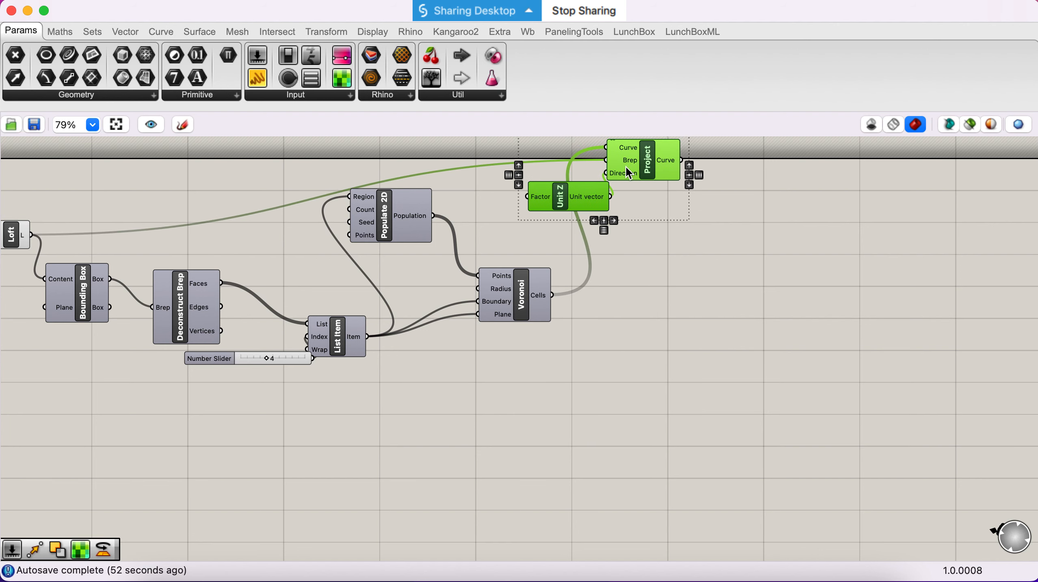
right_click(657, 161)
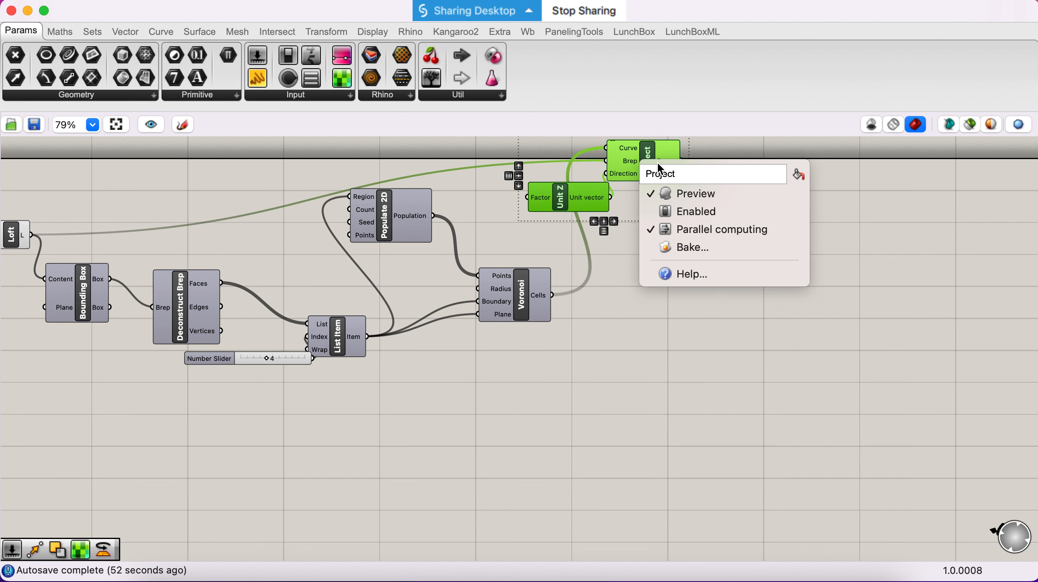
left_click(666, 194)
left_click(695, 337)
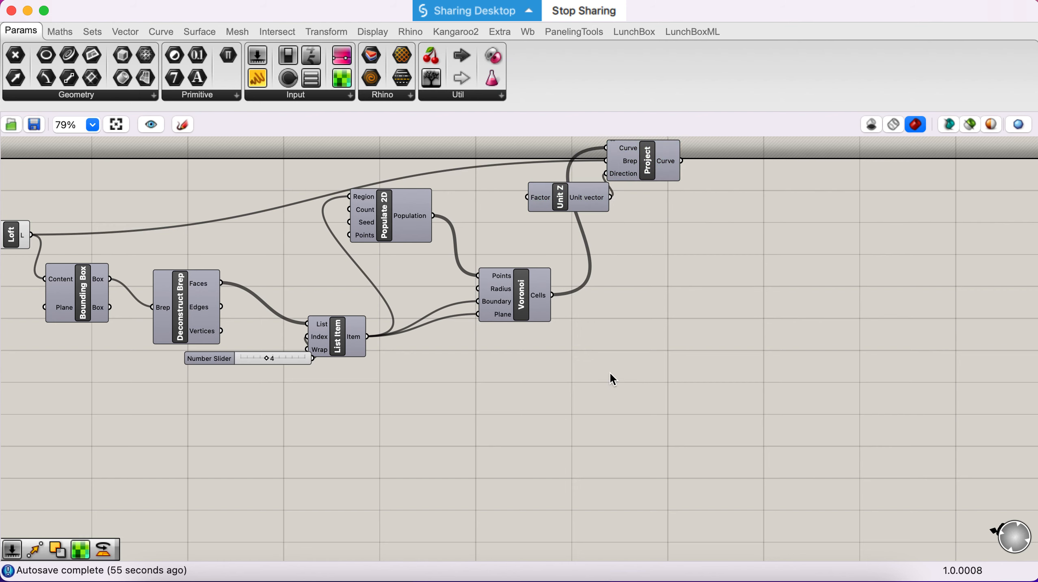
Add a Surface Morph component and place it well beyond the Voronoi component, leaving space between them
double_click(607, 394)
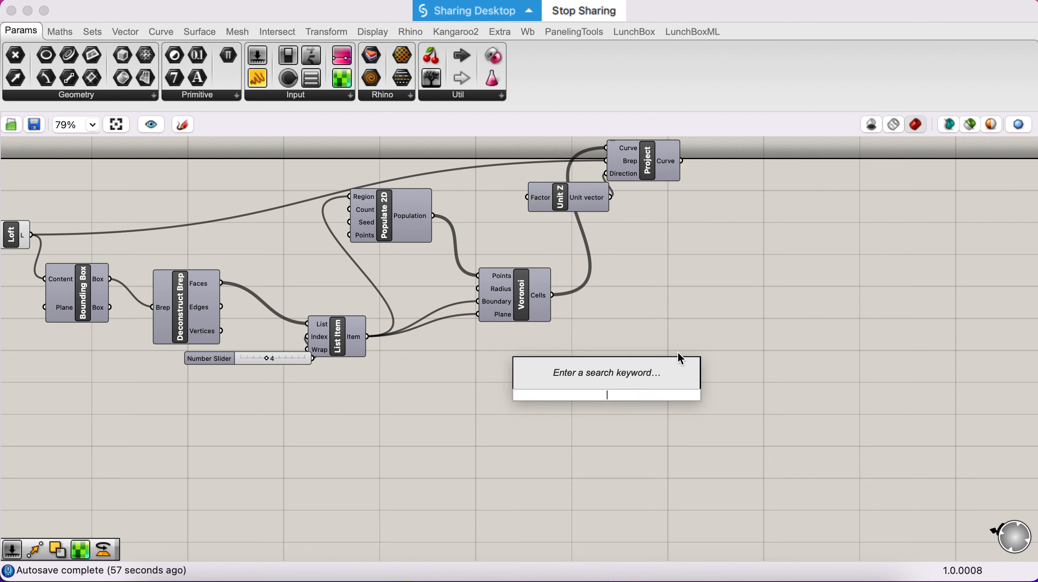
type("s")
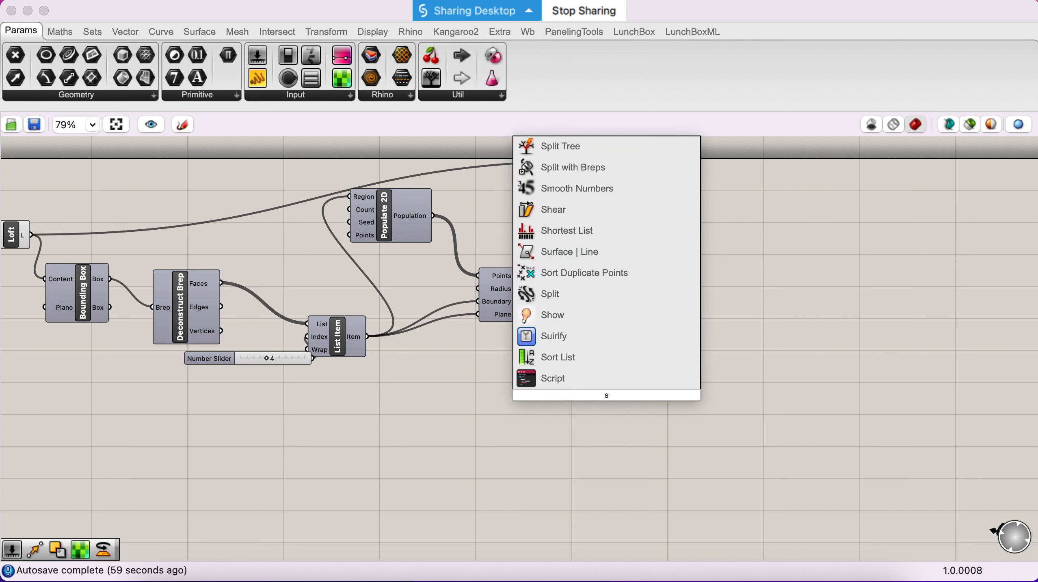
type("ur")
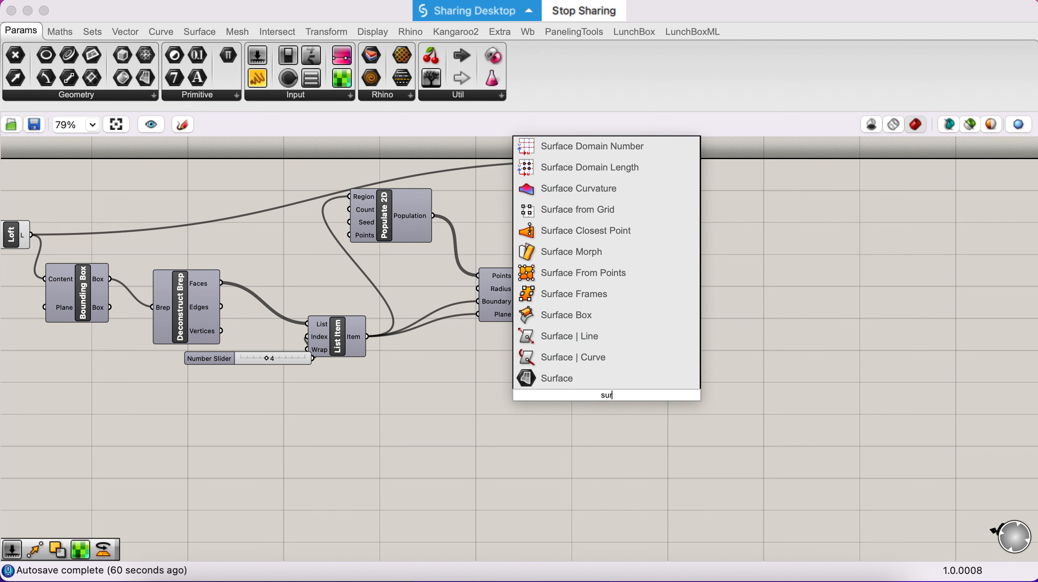
type("d")
key("BackSpace")
type("f")
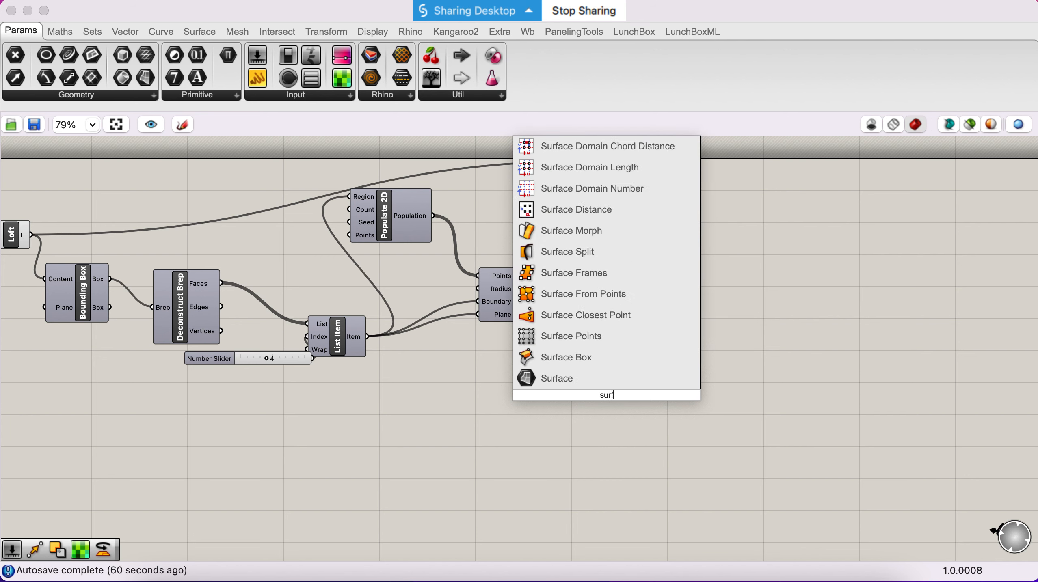
type("mo")
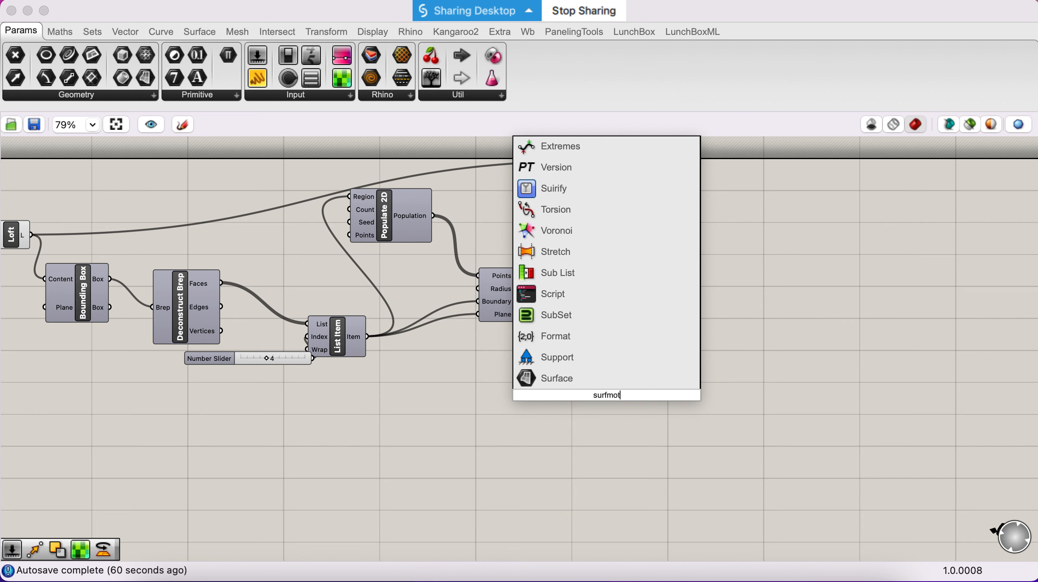
type("r")
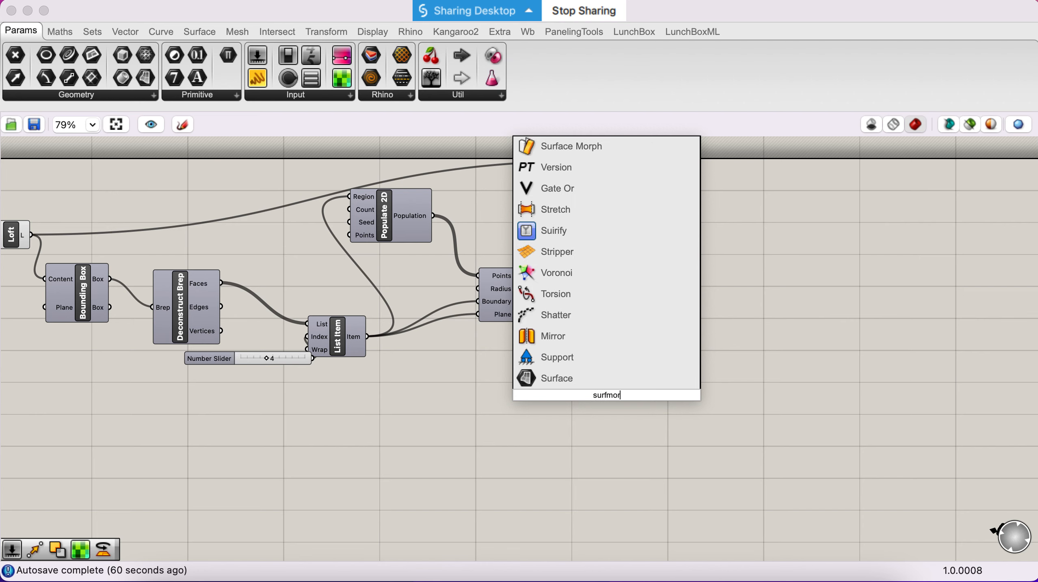
type("rph")
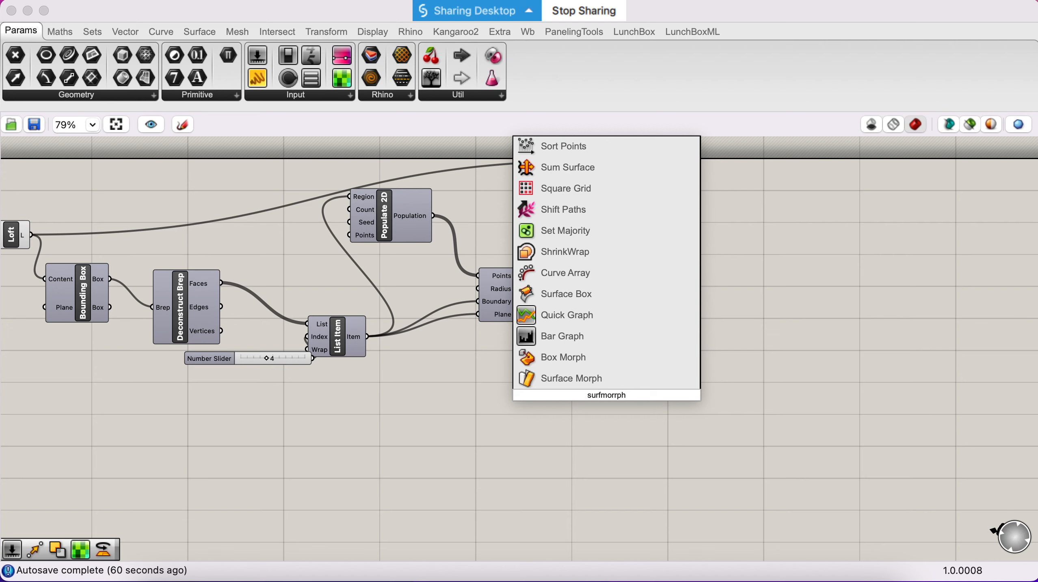
left_click(609, 379)
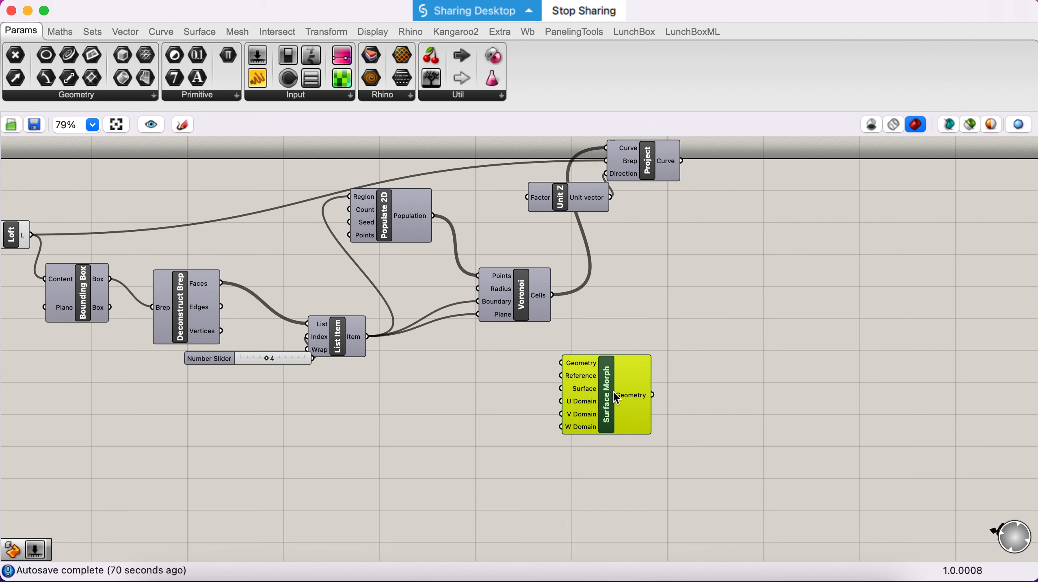
left_click_drag(613, 392, 722, 372)
scroll(722, 359, "up", 4)
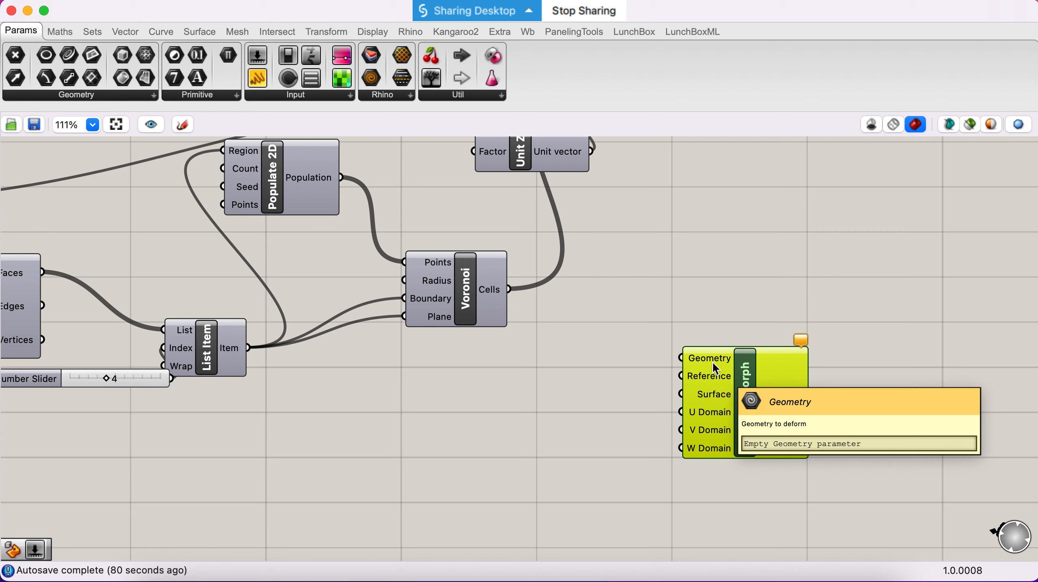
left_click_drag(711, 362, 785, 330)
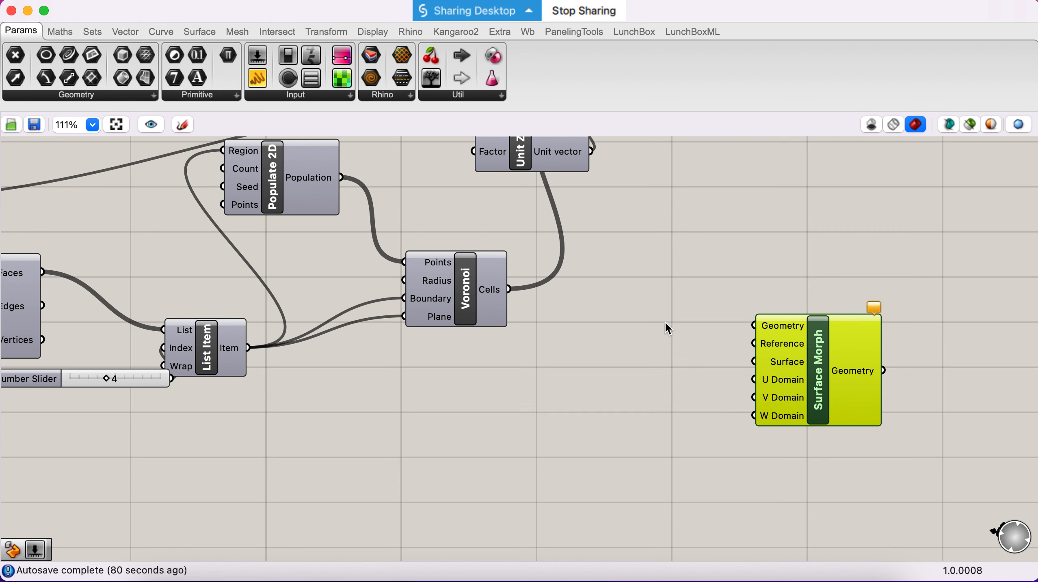
Add an Extrude component between the Voronoi and Surface Morph components
double_click(646, 290)
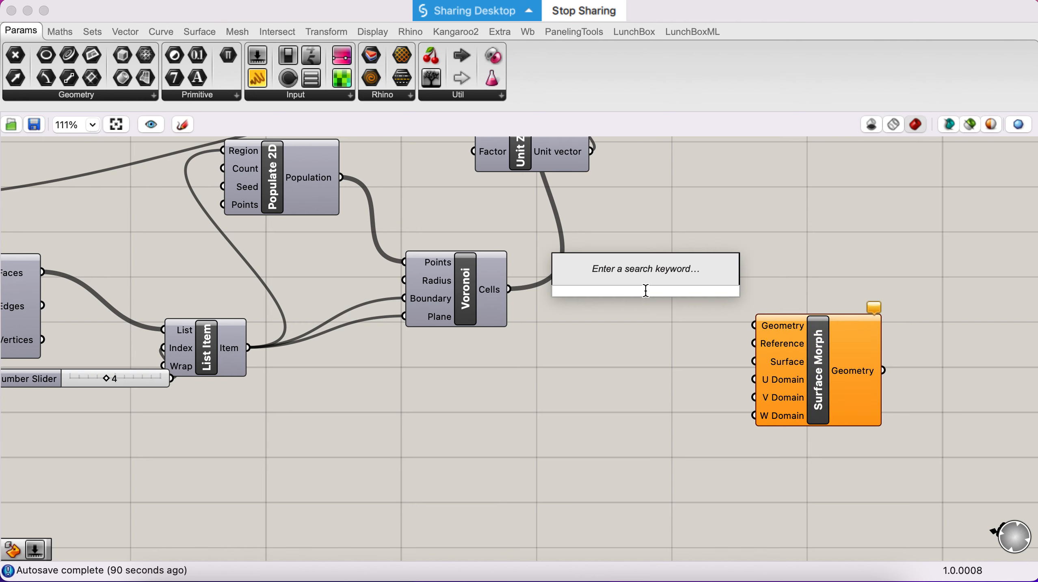
type("ex")
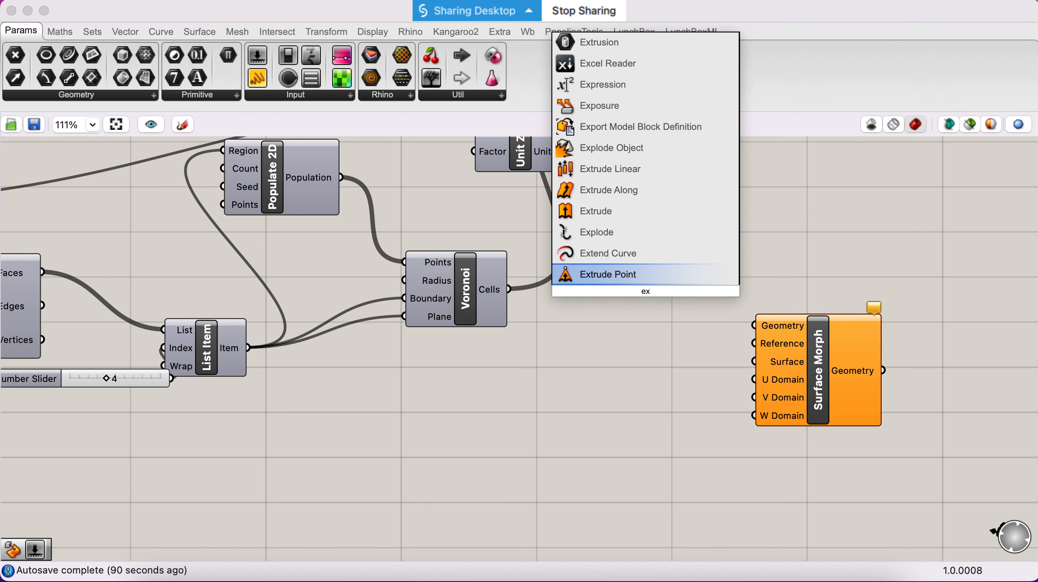
left_click(613, 211)
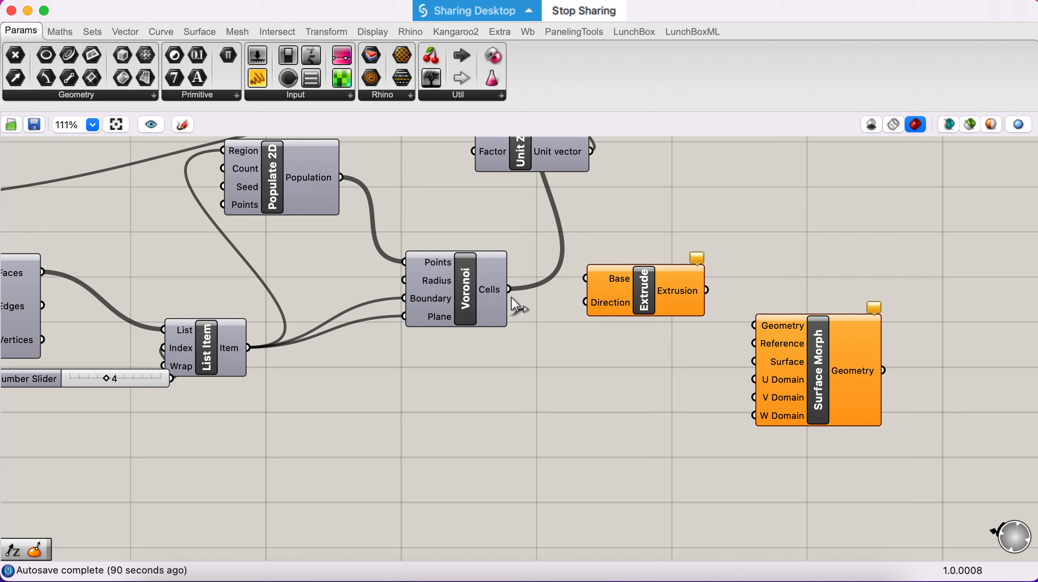
Connect Voronoi's Cells to Extrude's Base, move Extrude above Surface Morph, and wire a new Unit Z component into its Direction
left_click_drag(561, 293, 586, 280)
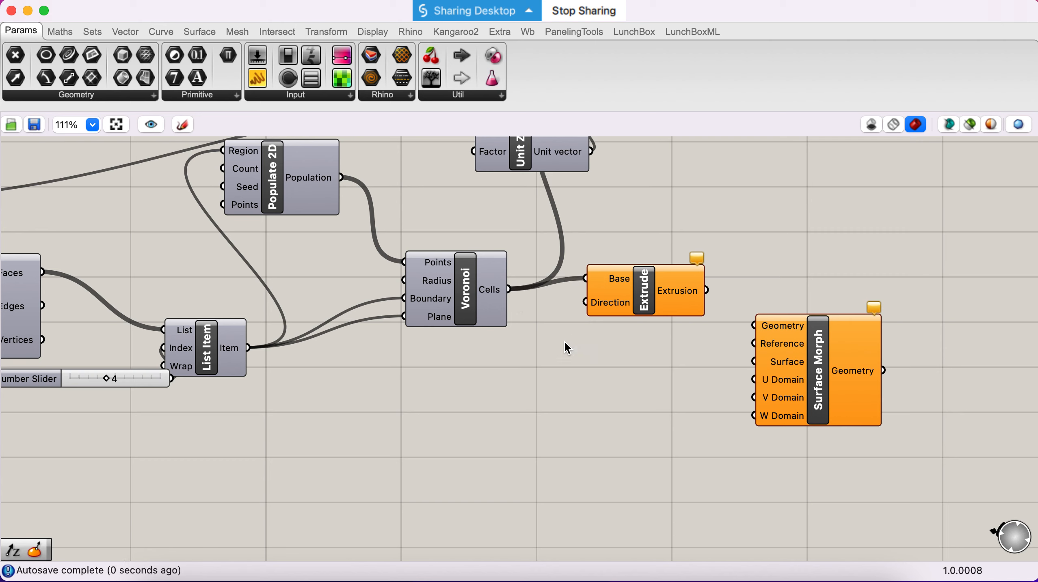
left_click_drag(642, 306, 816, 232)
scroll(814, 231, "up", 5)
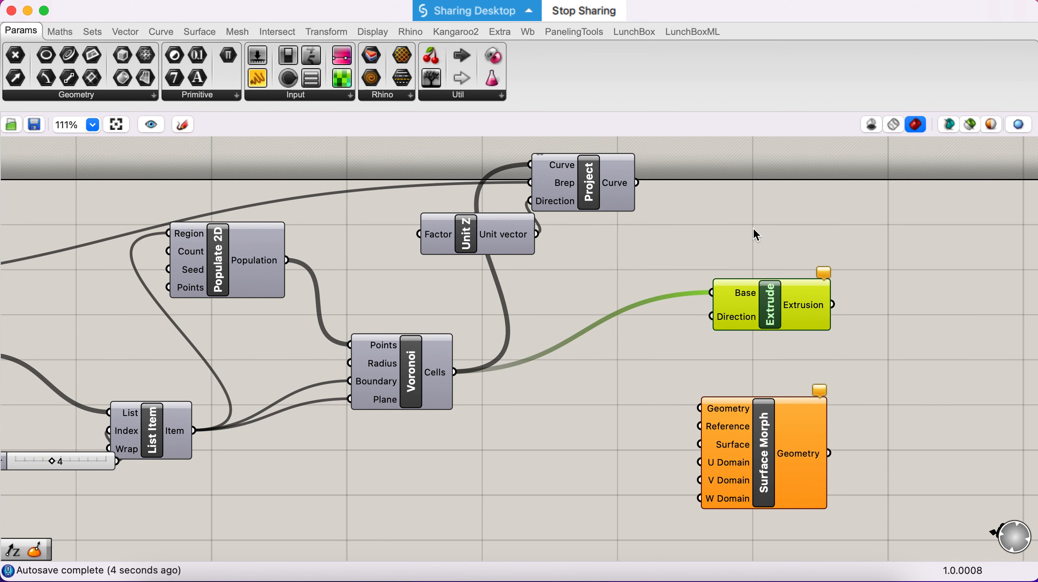
double_click(652, 260)
type("unit z")
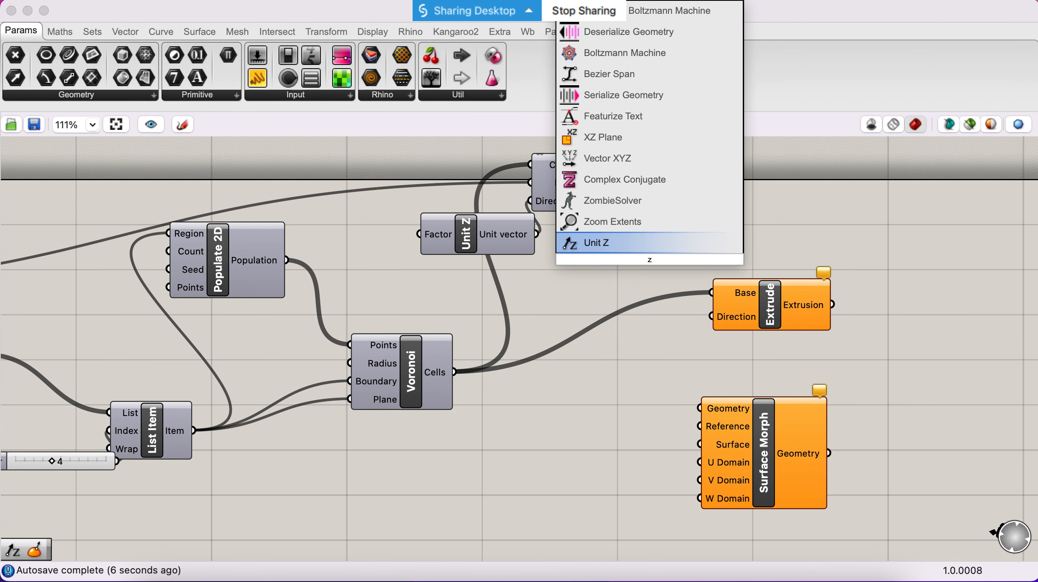
key("Return")
left_click_drag(709, 260, 712, 317)
Add a Number Slider set to 0.2, connect it to the new Unit Z's Factor, and inspect the extruded cells in Rhino
double_click(571, 302)
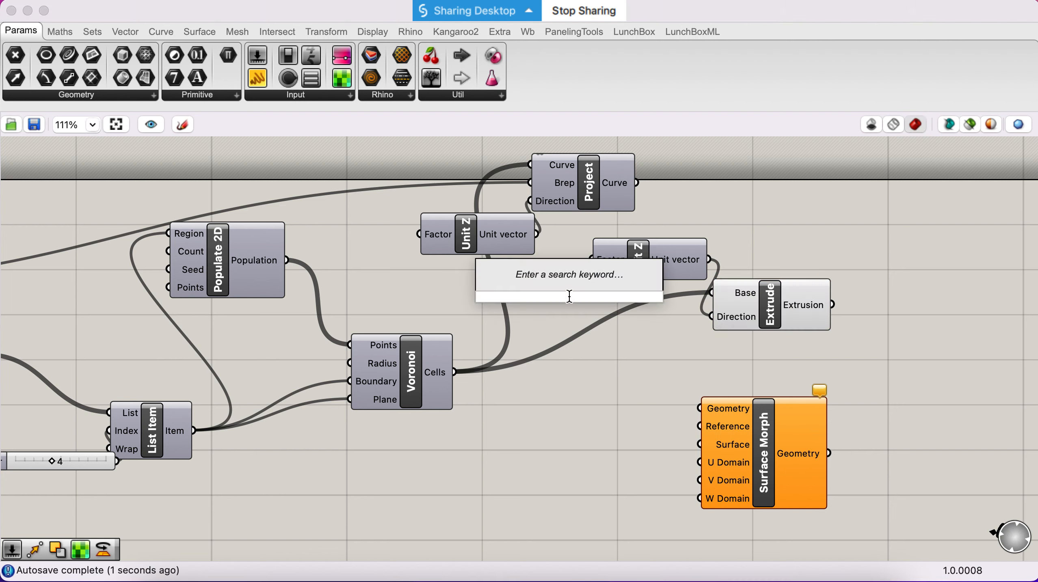
type("0.2")
key("Return")
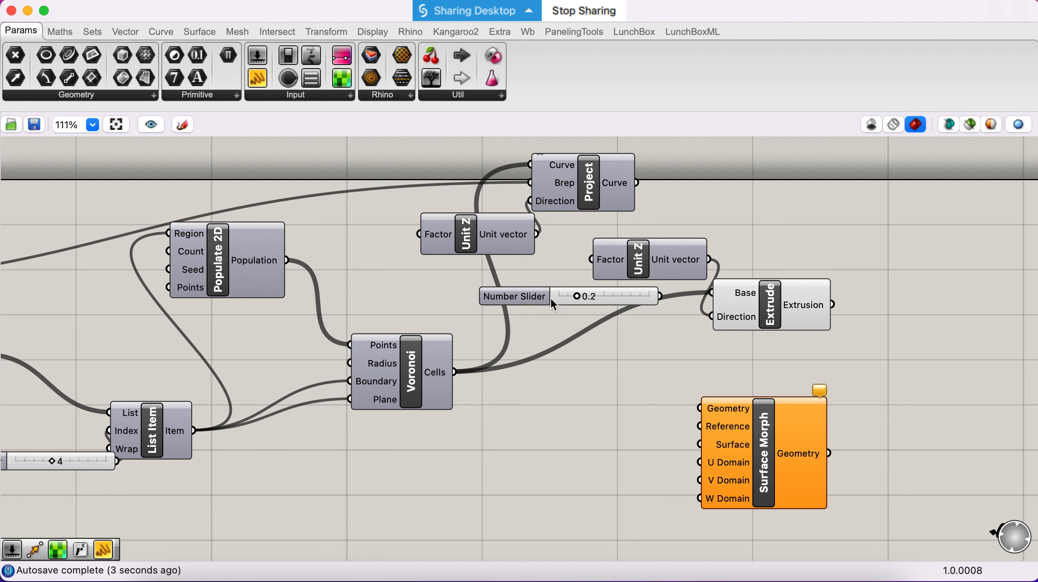
left_click_drag(550, 298, 414, 294)
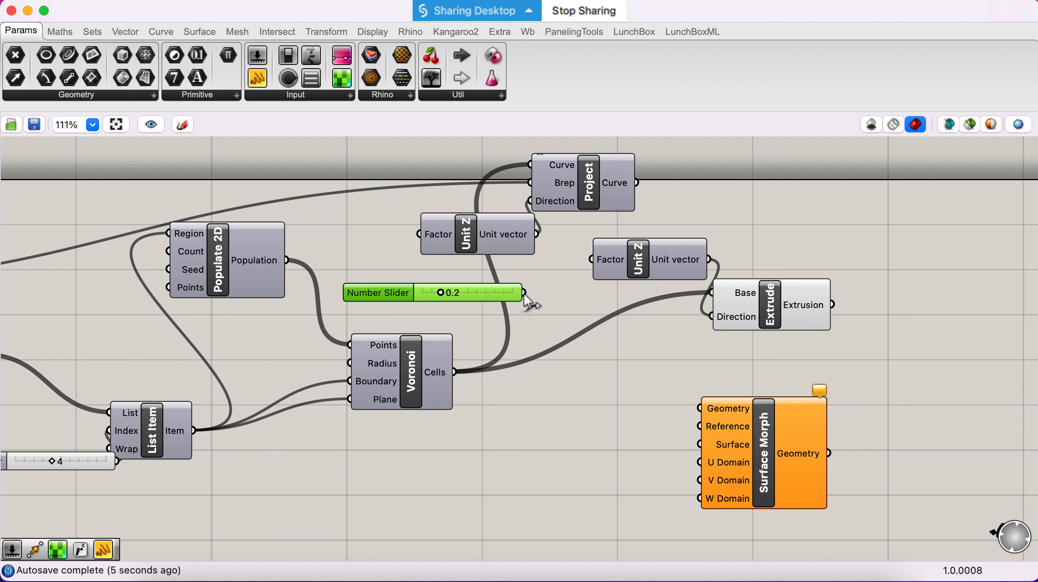
left_click_drag(577, 263, 585, 258)
left_click(775, 297)
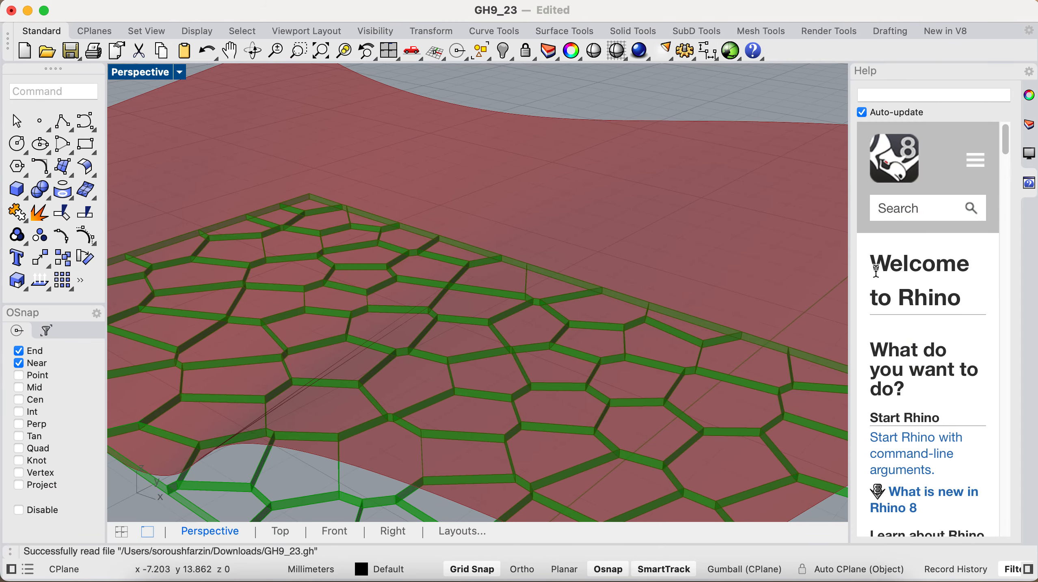
scroll(662, 194, "down", 5)
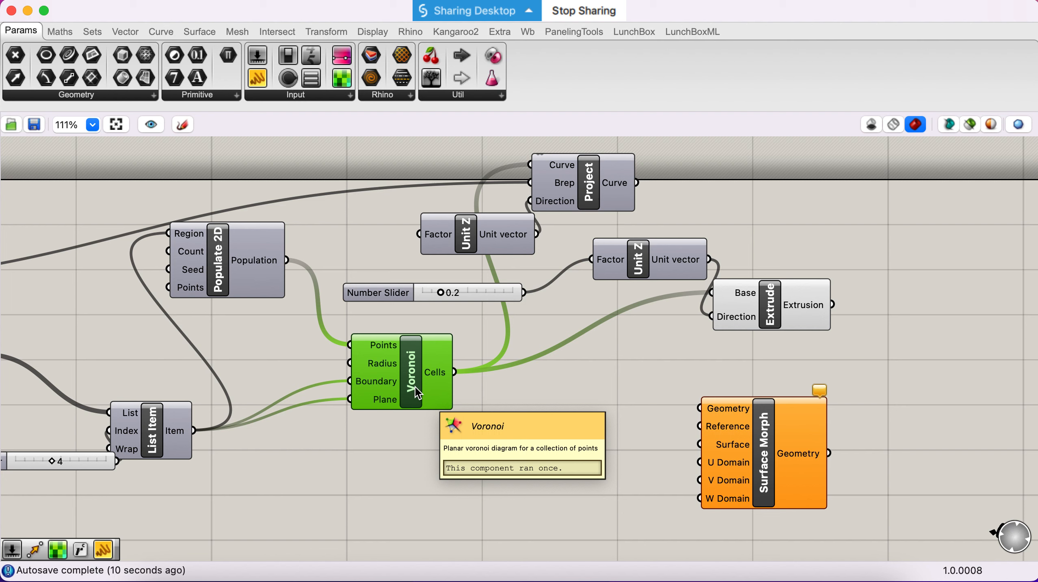
Connect the Extrusion output to Surface Morph's Geometry input and the Loft output to its Surface input
left_click_drag(751, 478, 823, 472)
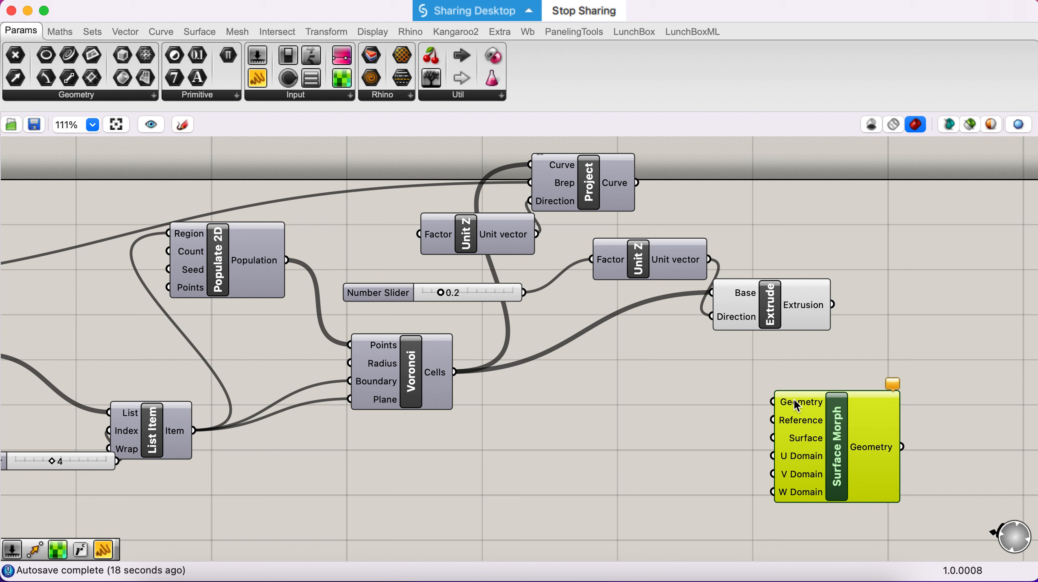
left_click_drag(831, 304, 772, 402)
left_click_drag(821, 443, 839, 432)
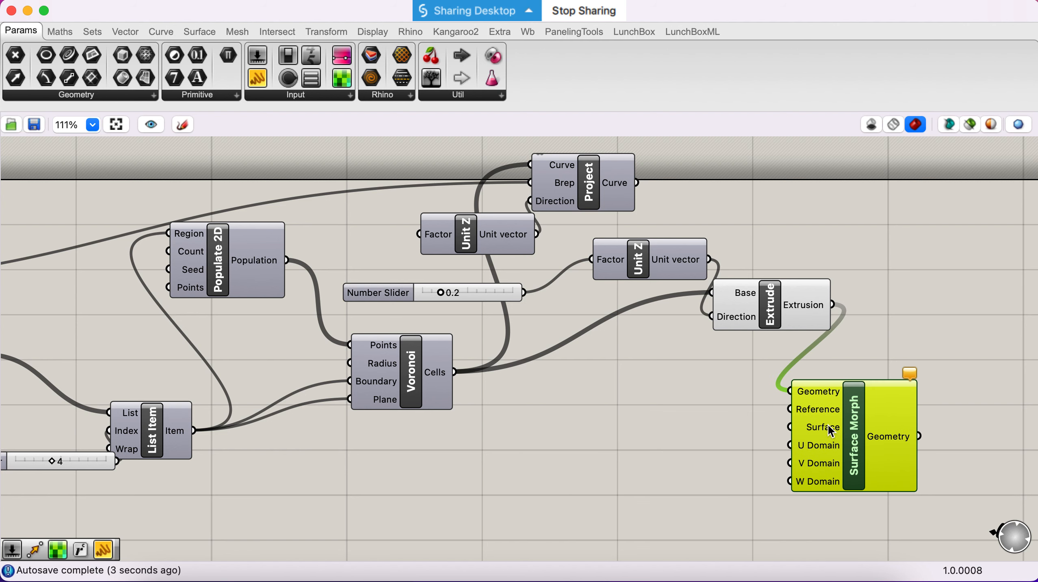
mouse_move(827, 426)
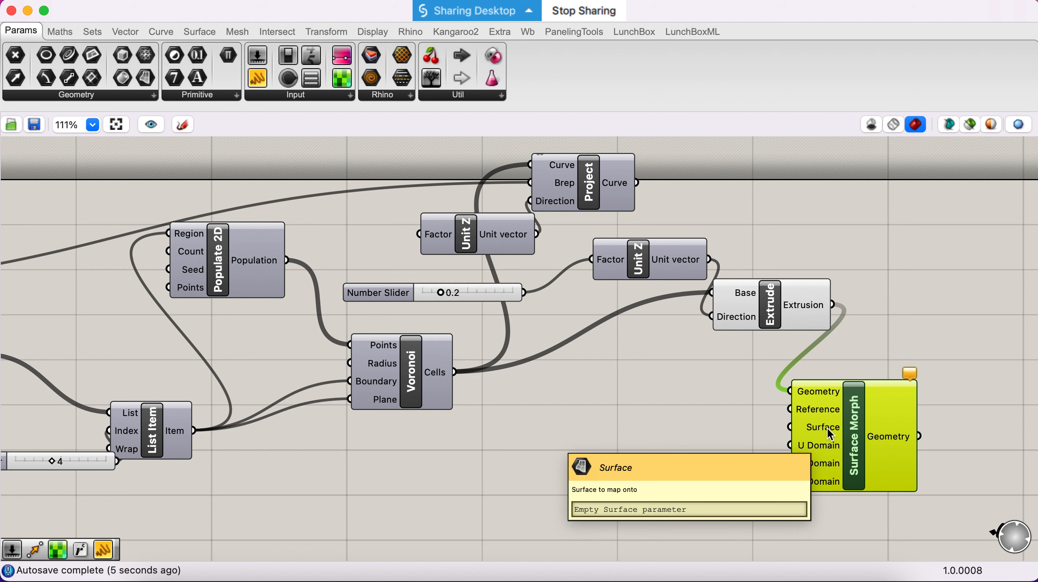
scroll(512, 328, "up", 2)
scroll(510, 331, "down", 5)
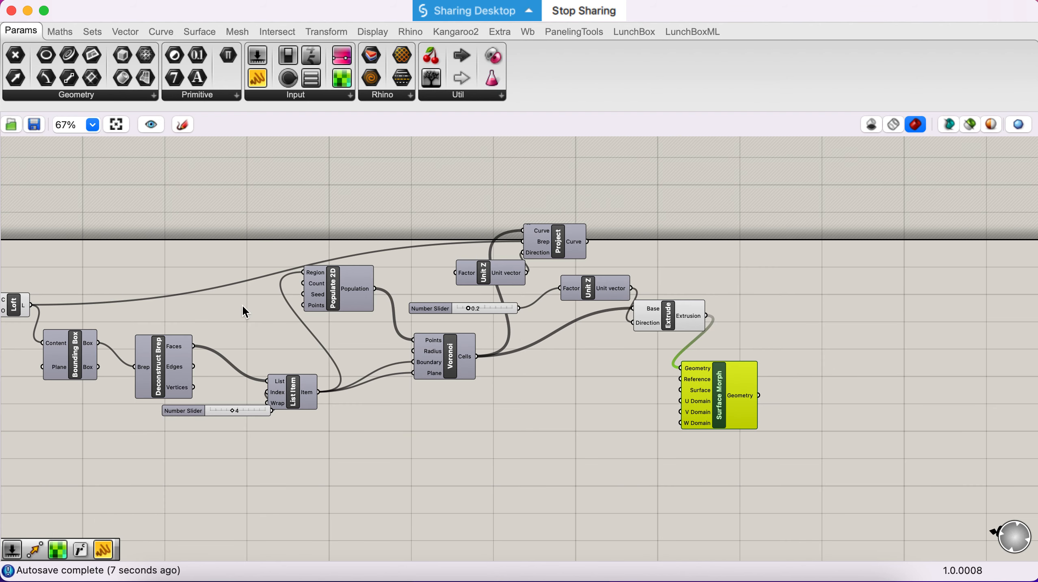
right_click_drag(26, 304, 37, 304)
left_click_drag(37, 305, 683, 390)
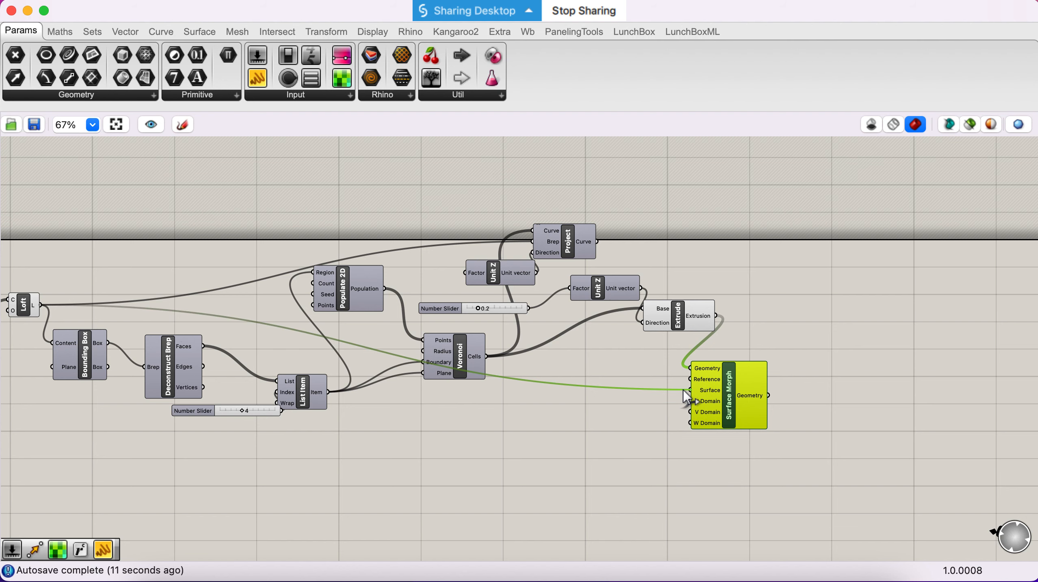
scroll(682, 381, "down", 1)
scroll(680, 380, "up", 3)
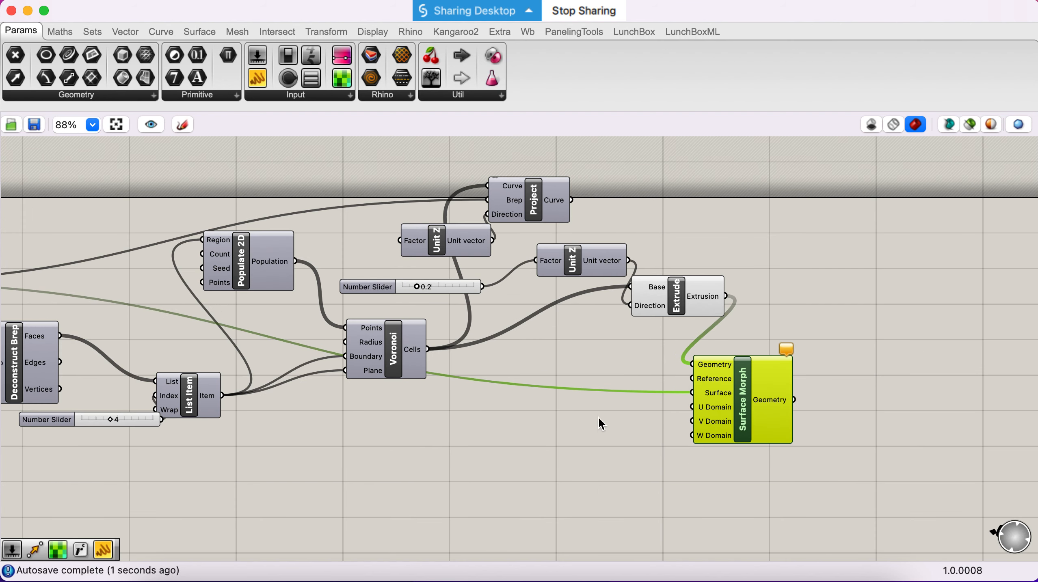
Add a Bounding Box component below Extrude, feed it the Extrusion output as Content, and set it to Union Box
double_click(575, 436)
type("bb")
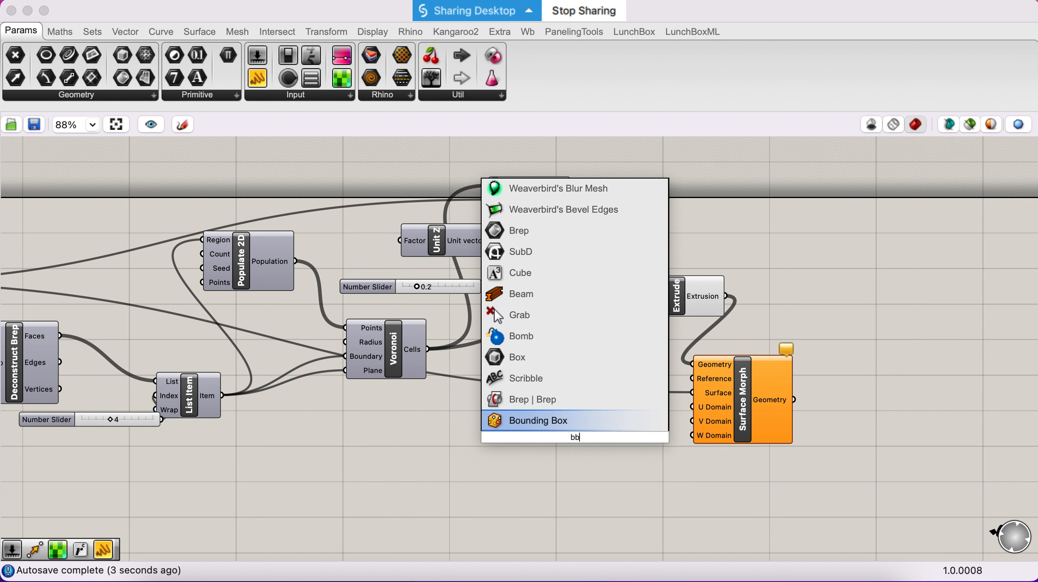
key("Return")
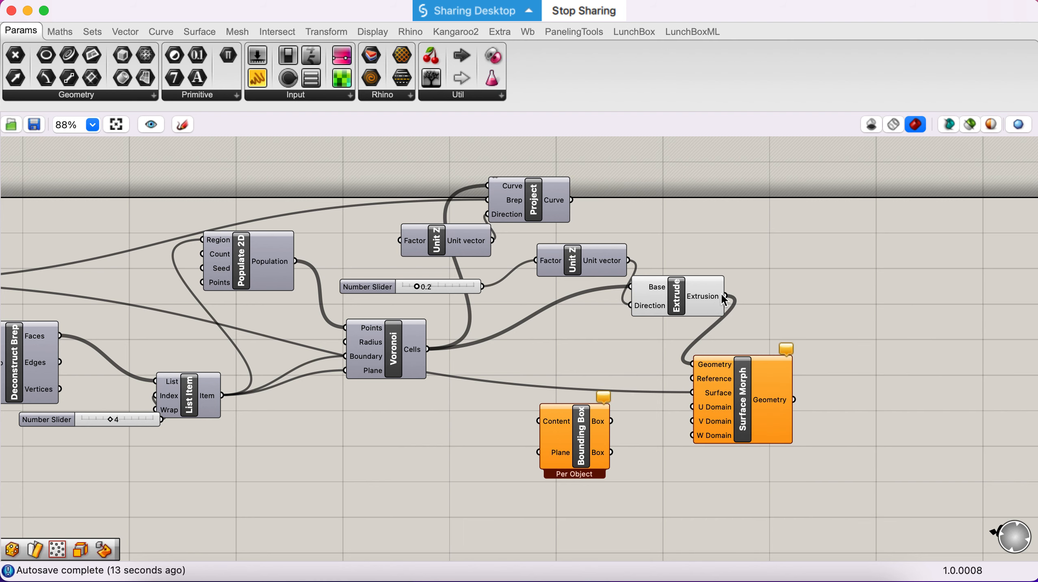
left_click_drag(725, 296, 542, 427)
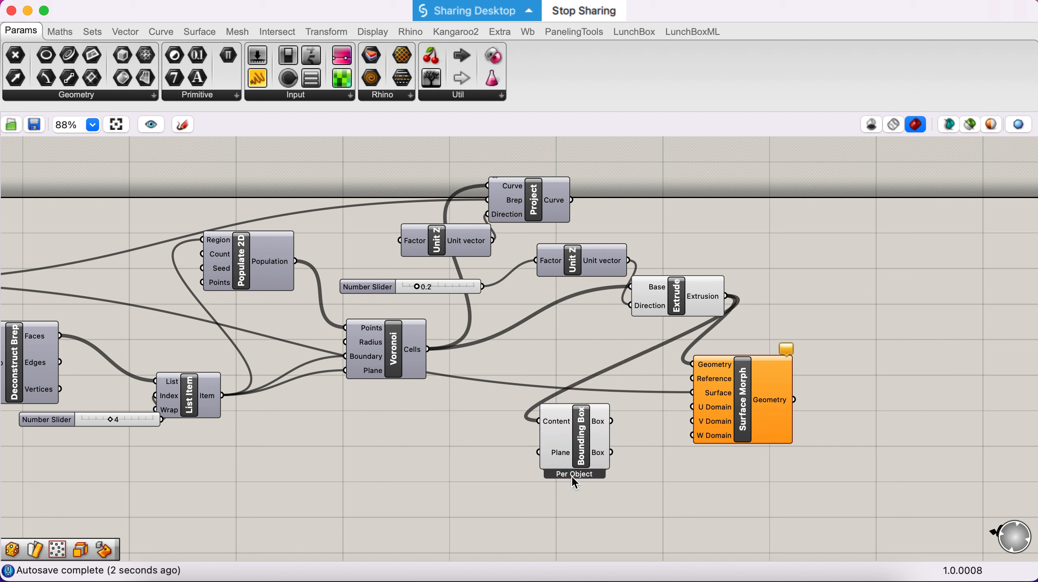
right_click(585, 447)
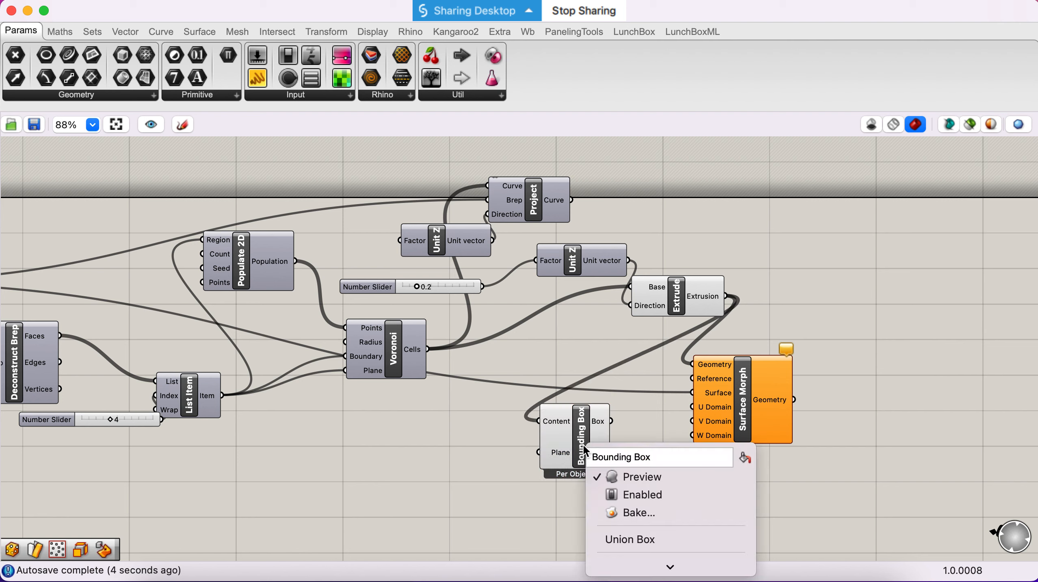
left_click(627, 539)
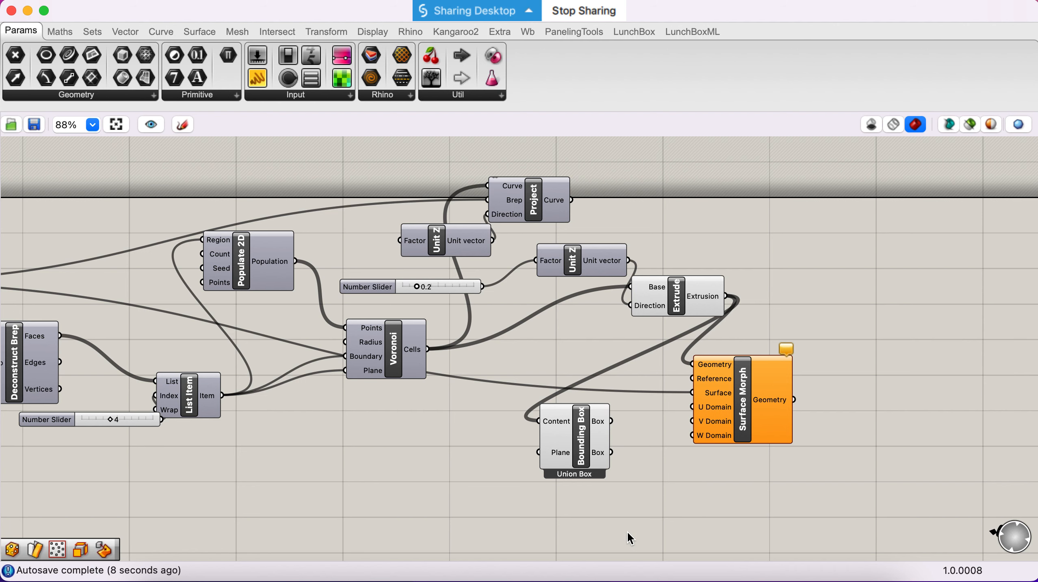
left_click_drag(585, 457, 590, 464)
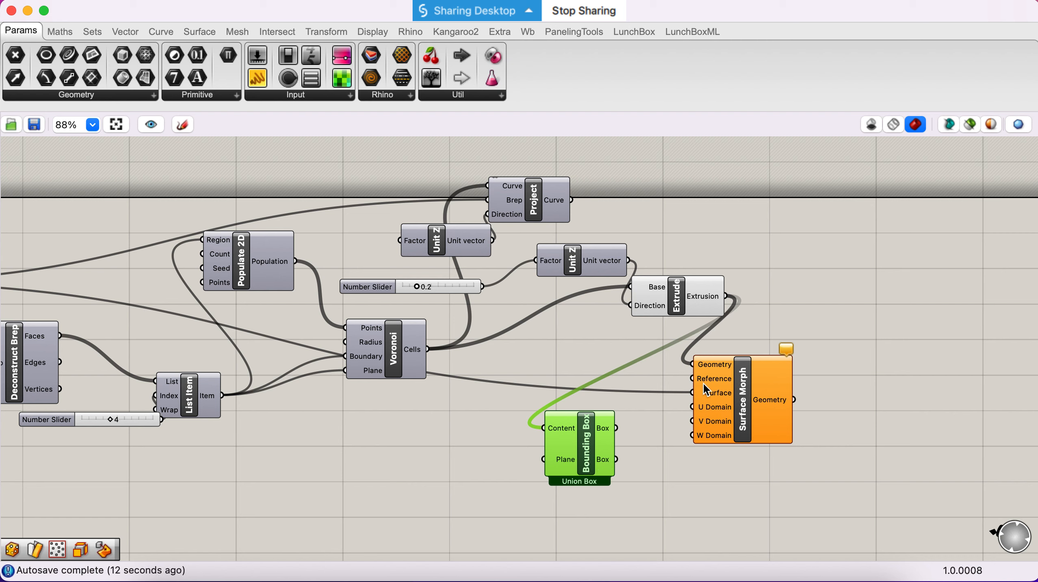
Connect the union Bounding Box's Box output to Surface Morph's Reference, and reposition the Surface Morph and Loft components
left_click_drag(685, 394, 692, 378)
left_click_drag(726, 424, 749, 428)
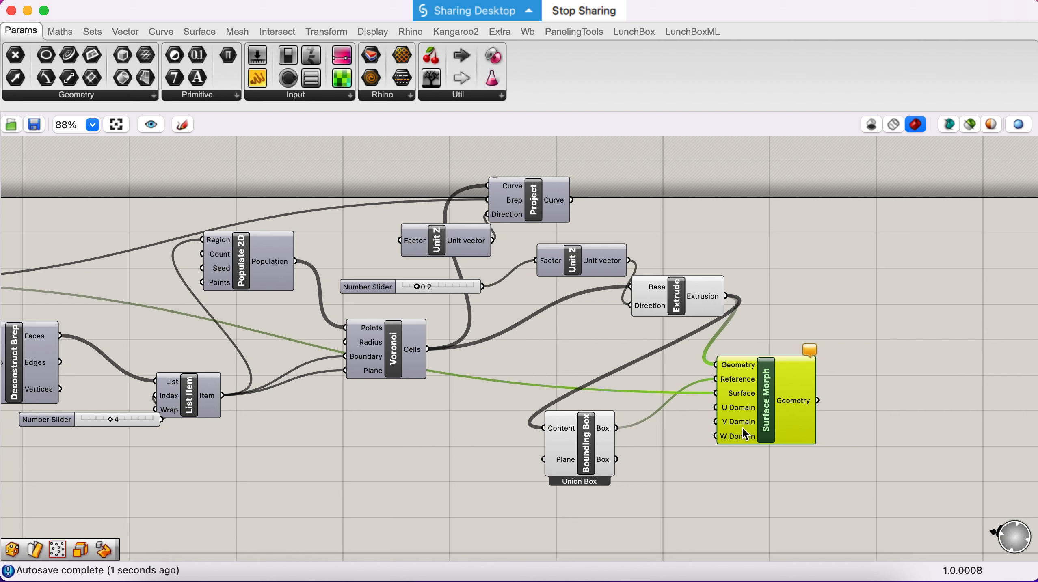
mouse_move(732, 421)
right_click_drag(425, 376, 689, 442)
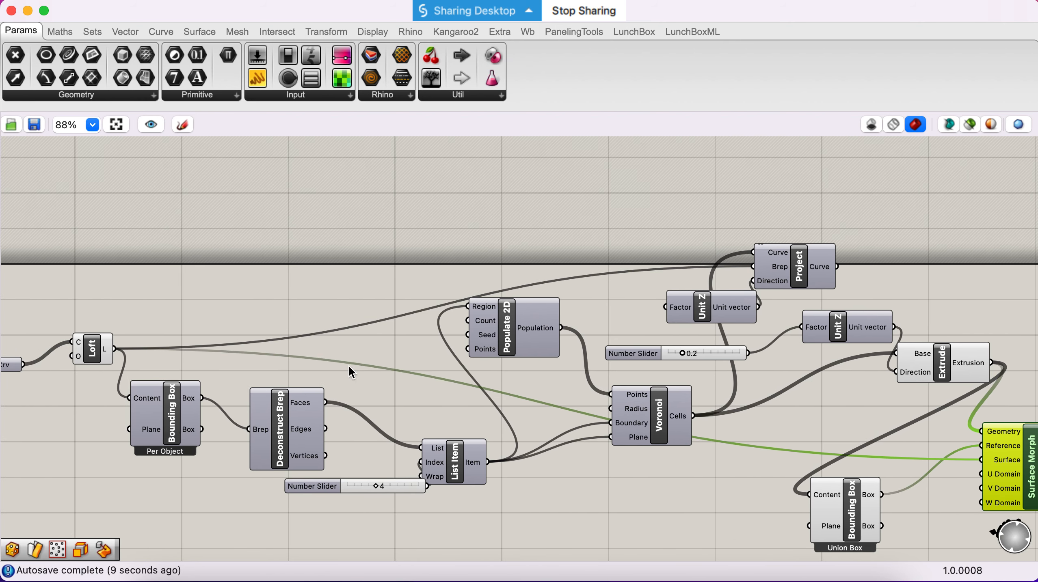
left_click_drag(100, 345, 107, 318)
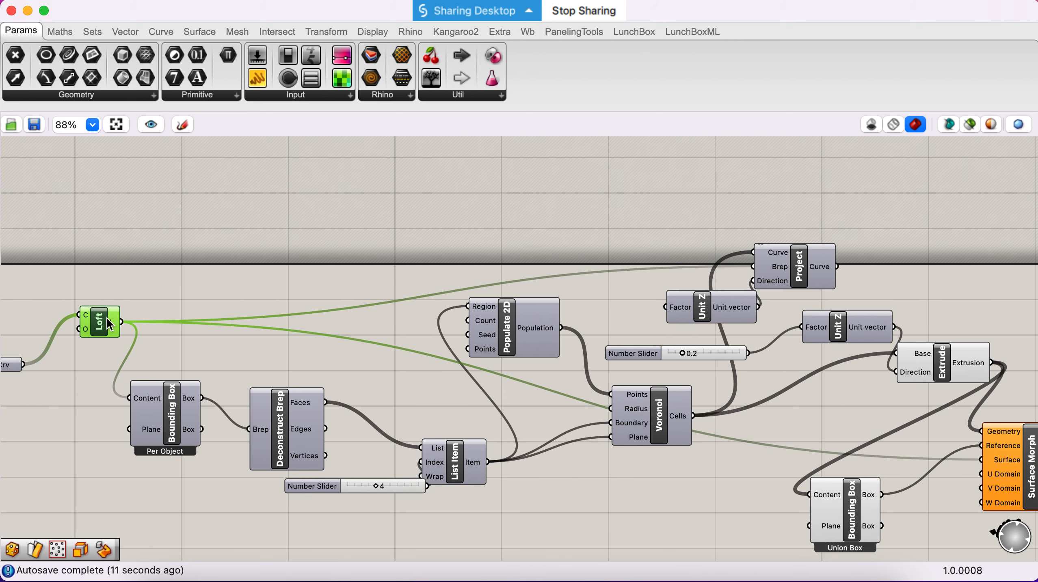
double_click(253, 300)
type("de")
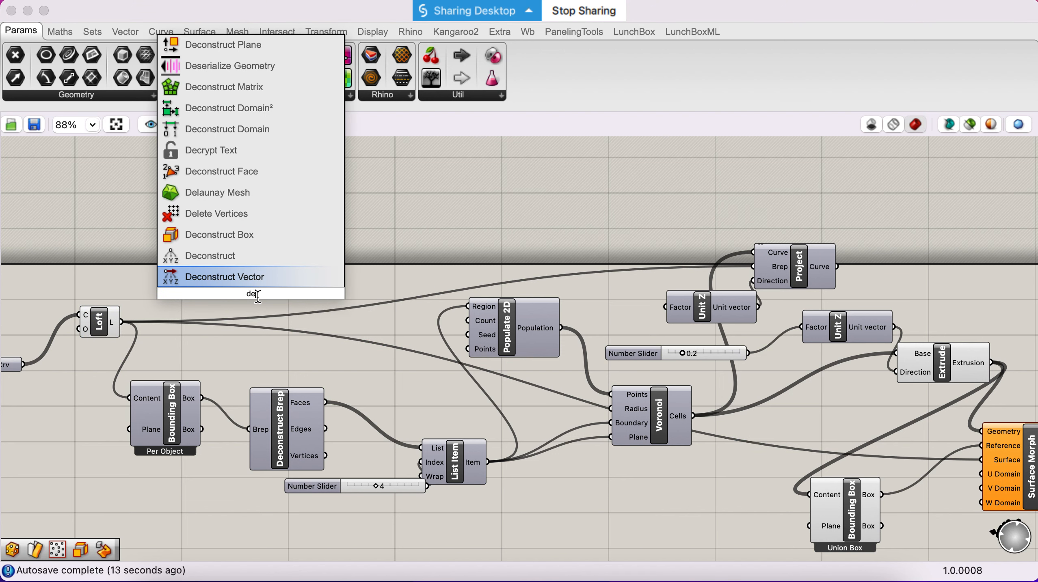
type("do")
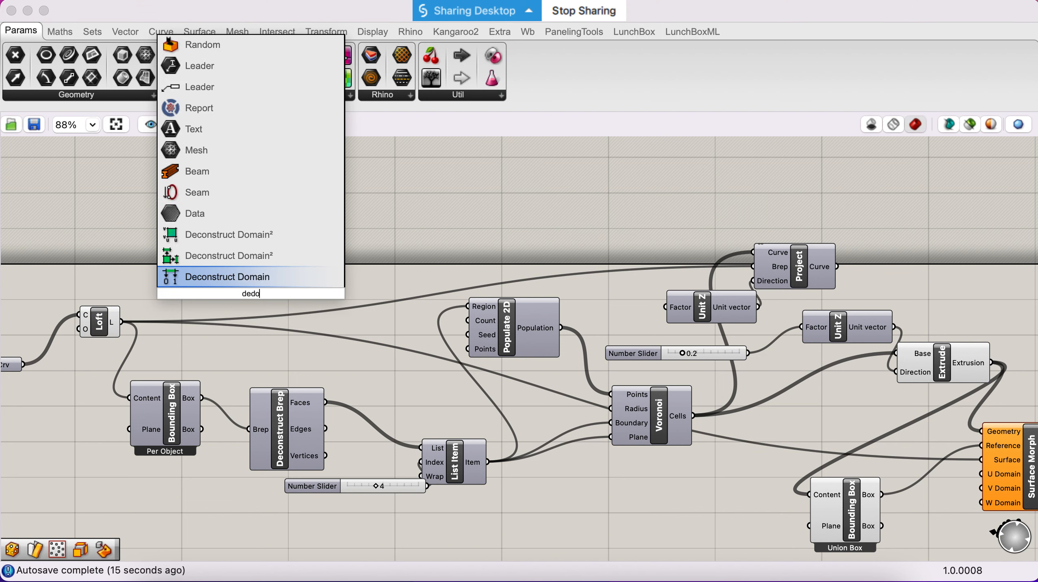
left_click(225, 270)
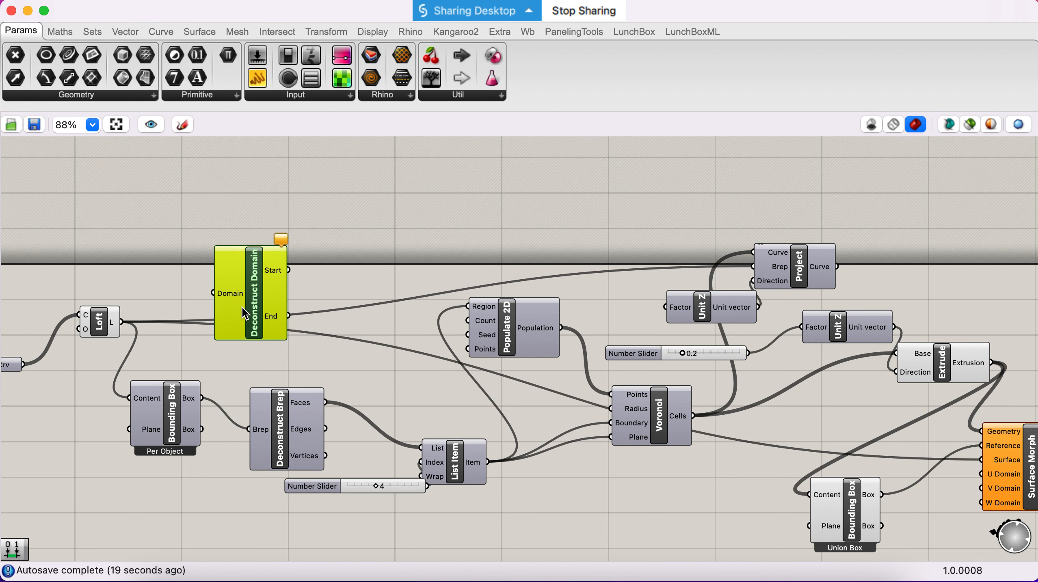
key("Delete")
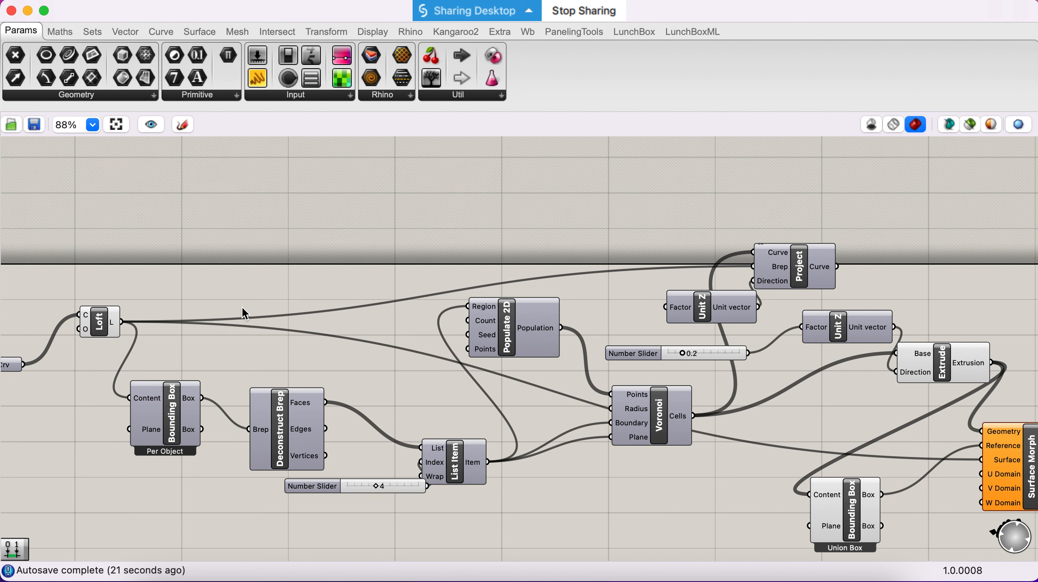
double_click(242, 308)
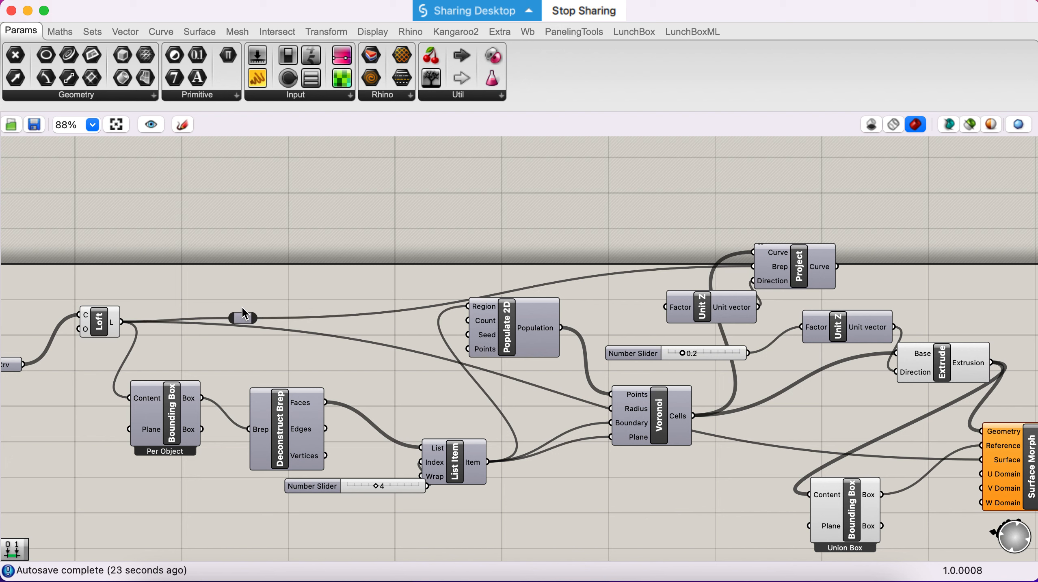
Add a Deconstruct Domain² component with U and V component outputs near Loft, and connect the Loft output to its Domain
double_click(225, 272)
type("dec")
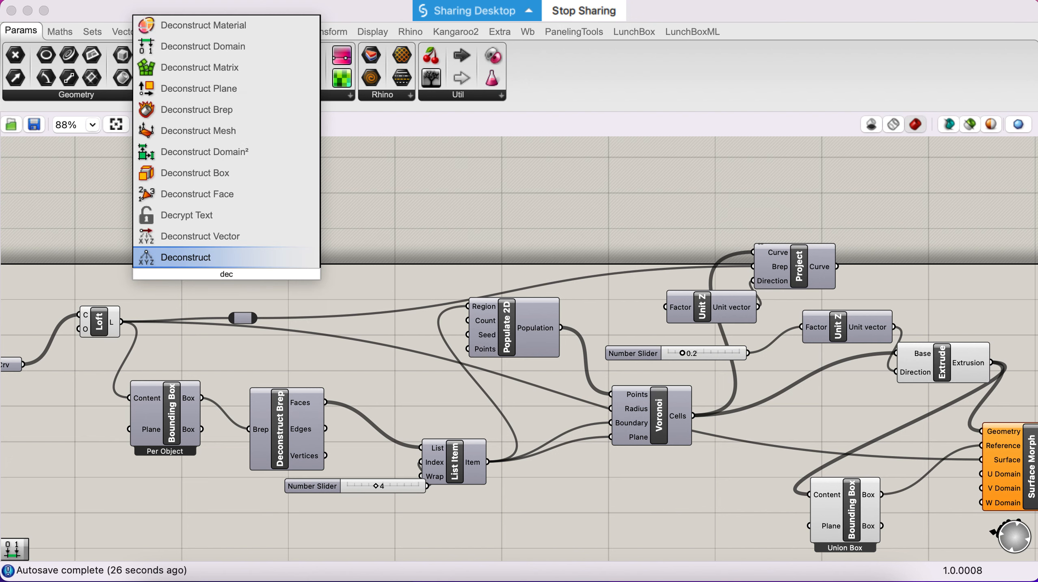
key("BackSpace")
key("BackSpace")
type("e")
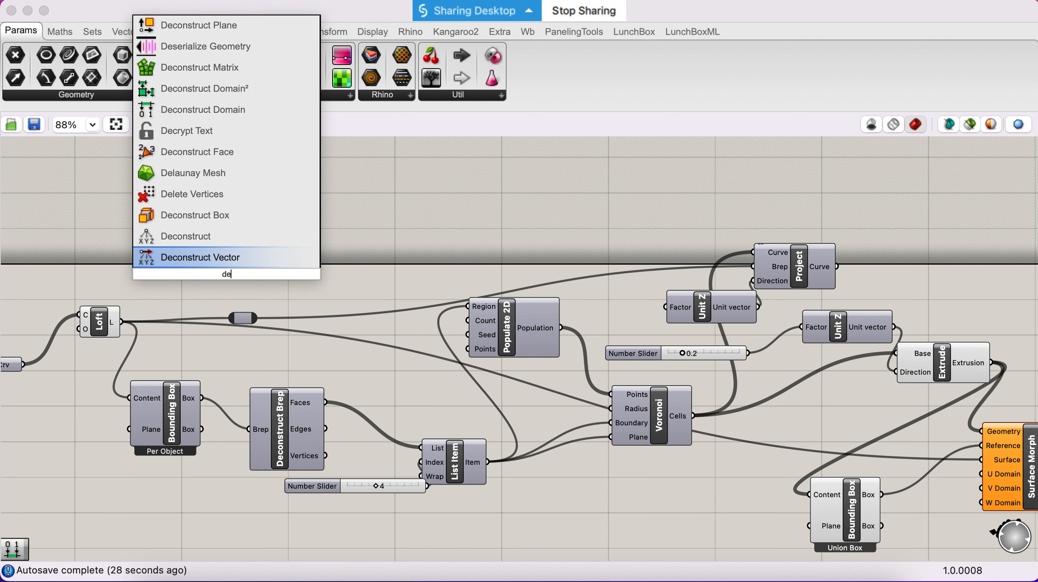
type("dom")
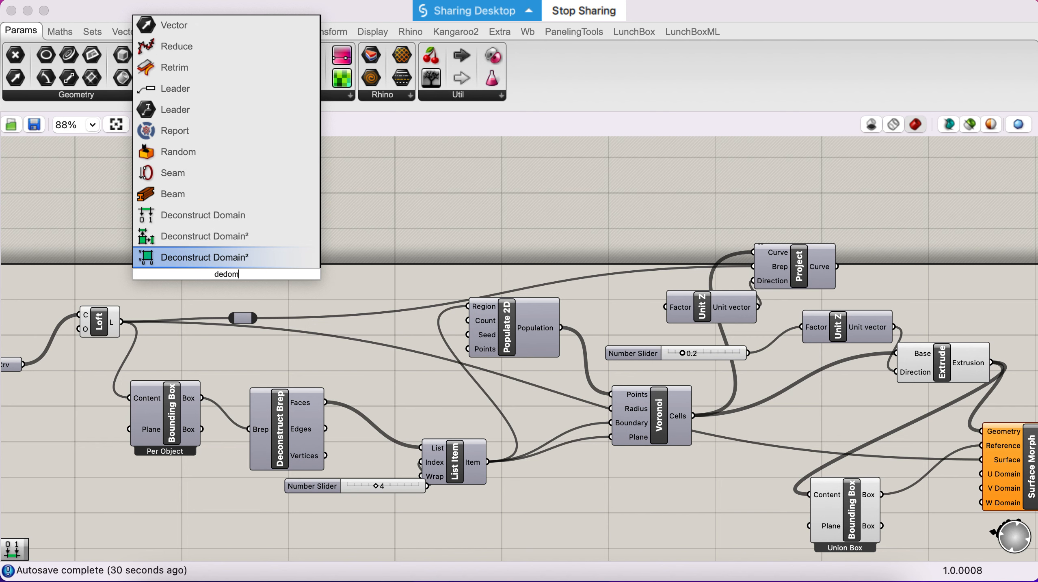
left_click(227, 233)
left_click_drag(252, 298, 303, 300)
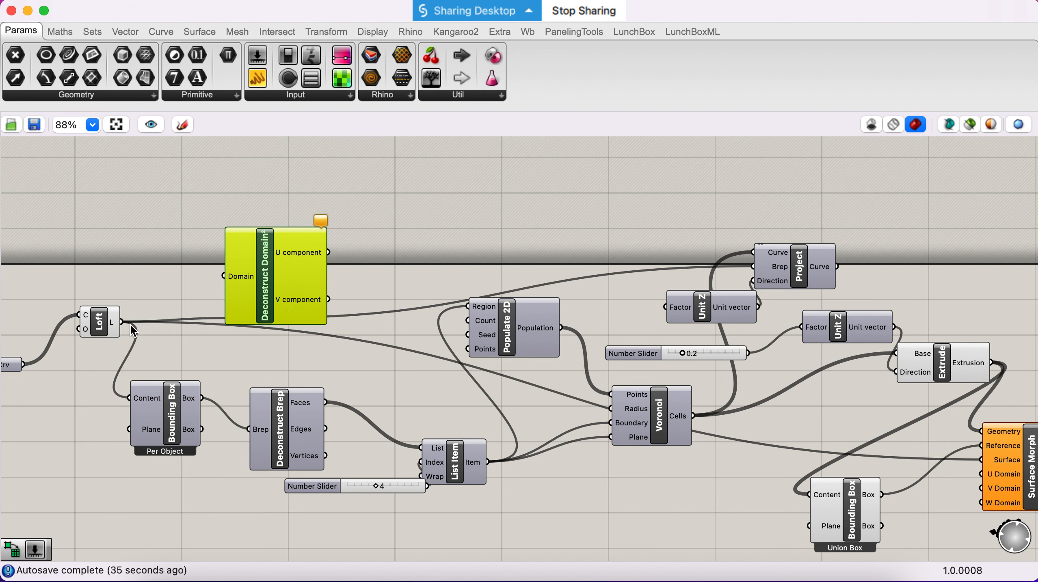
left_click_drag(122, 323, 225, 278)
Connect Deconstruct Domain²'s U component and V component outputs to Surface Morph's U Domain and V Domain inputs
scroll(317, 276, "down", 1)
right_click_drag(374, 321, 303, 302)
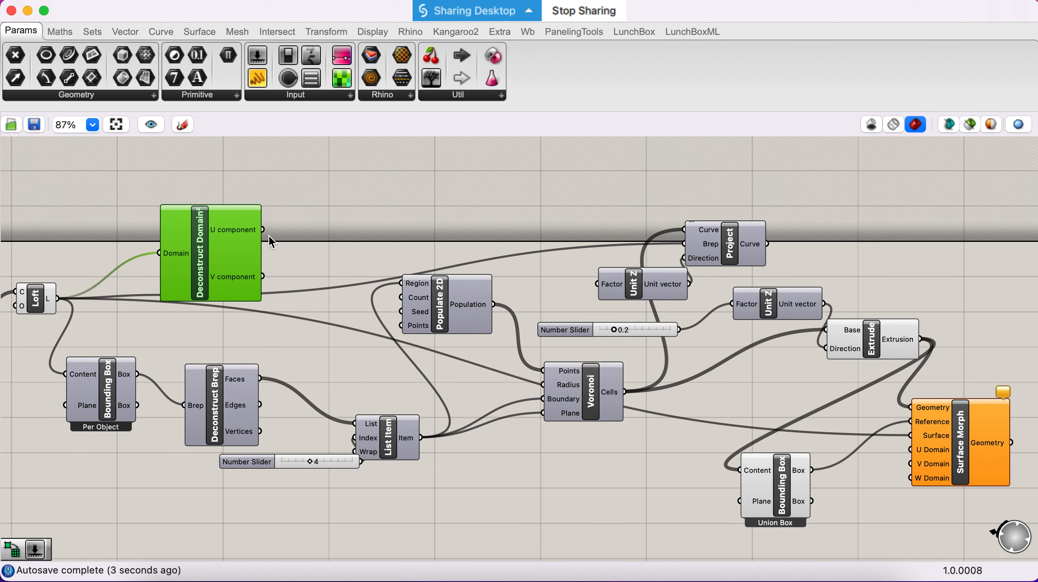
left_click_drag(264, 230, 908, 451)
left_click_drag(263, 276, 910, 464)
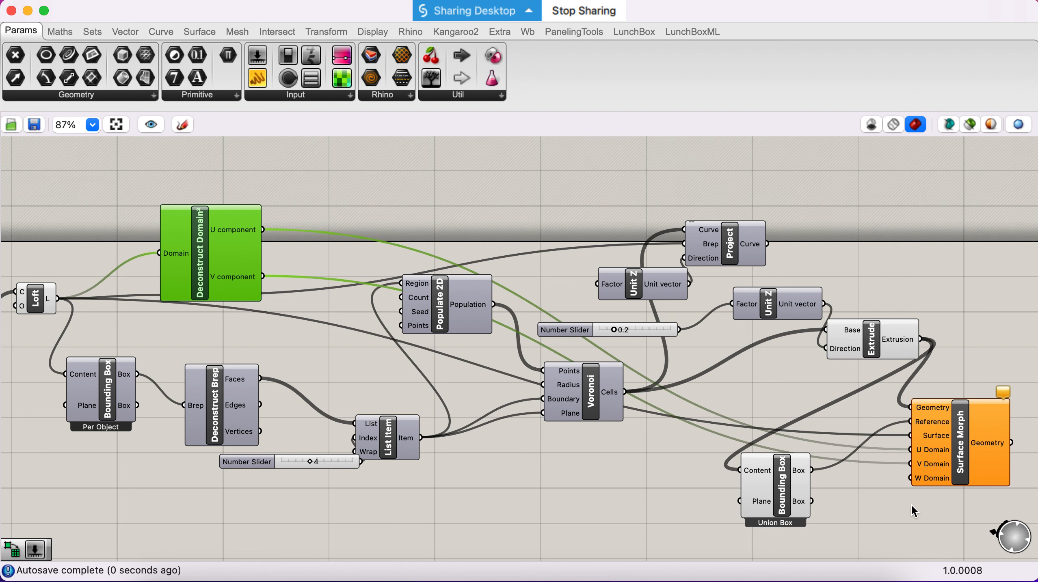
Add a Number Slider set to 0.2, connect it to Surface Morph's W Domain, and switch to Rhino to view the morphed cells
right_click_drag(913, 510, 832, 431)
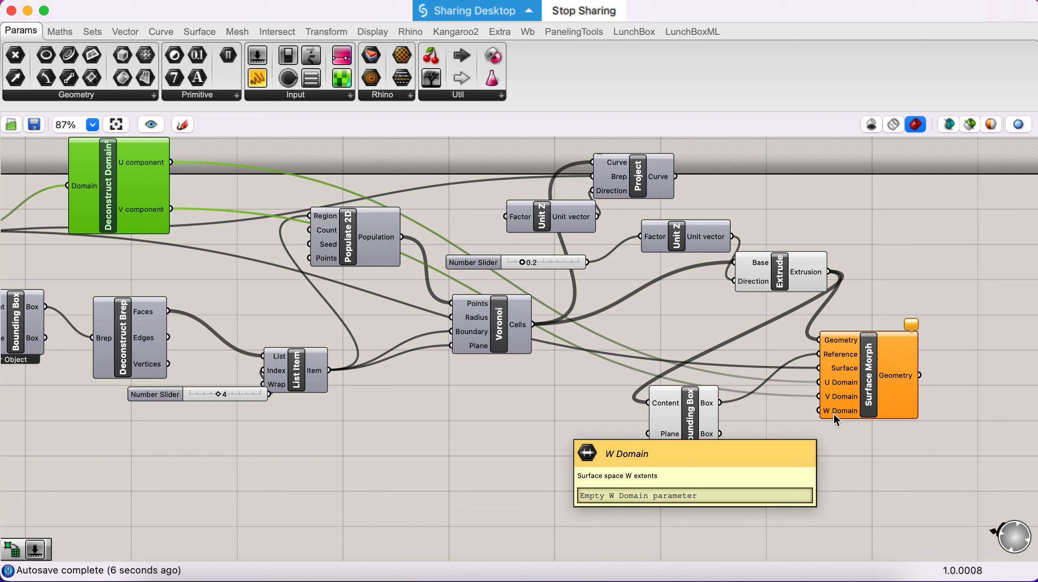
double_click(792, 478)
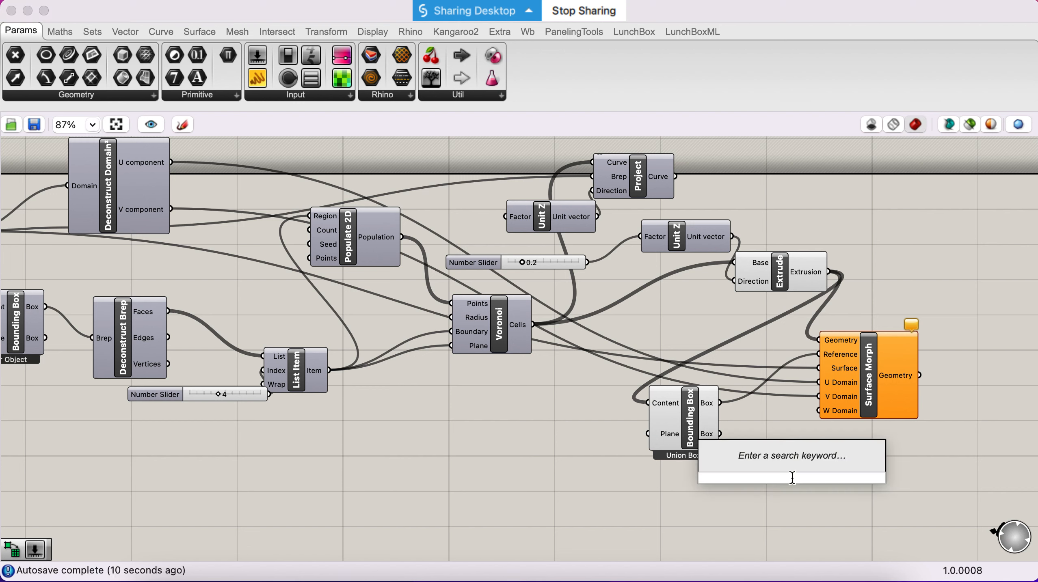
type("0.2")
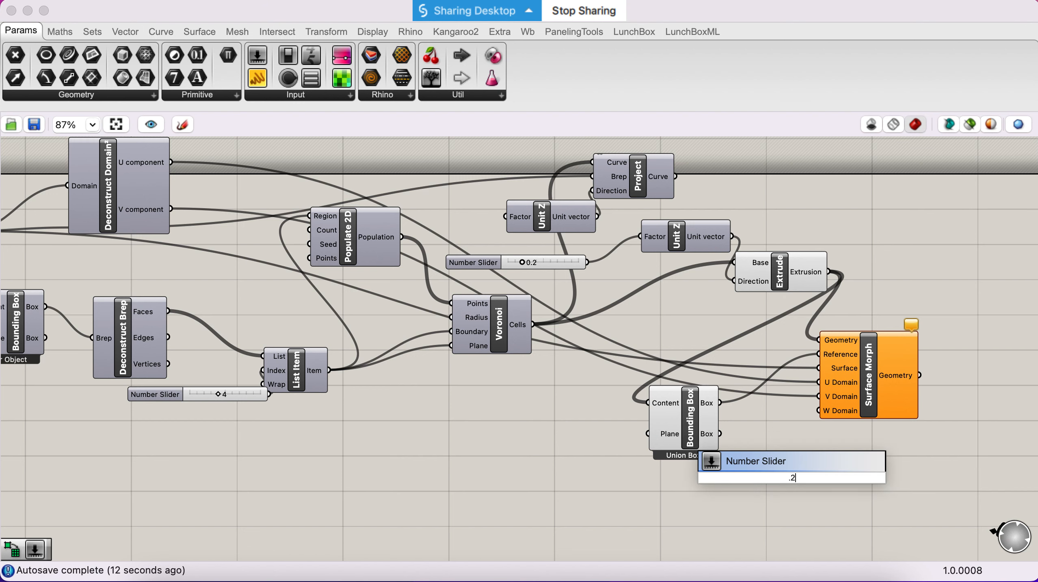
key("Return")
left_click_drag(786, 479, 724, 487)
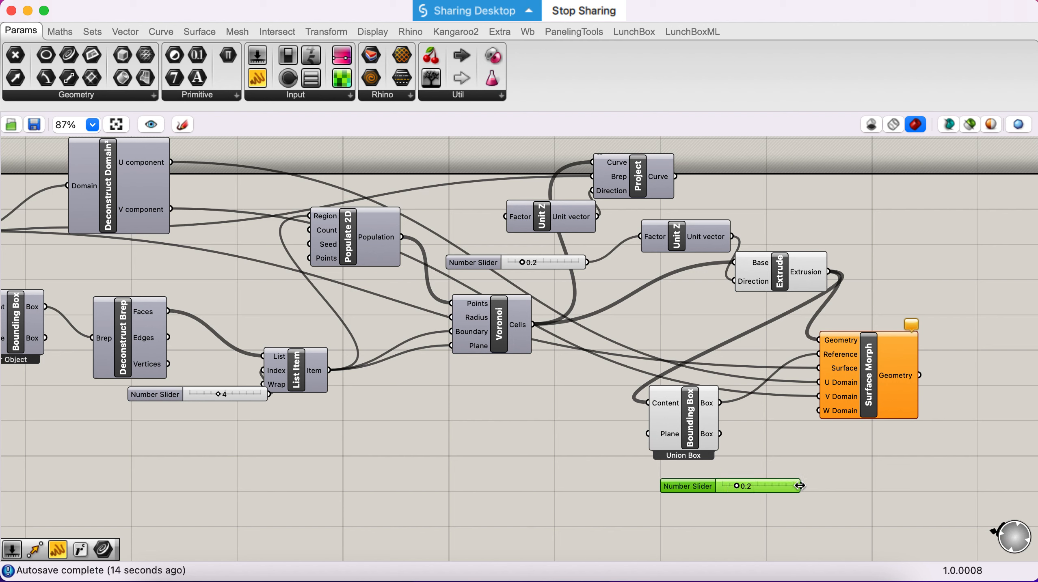
left_click_drag(801, 485, 818, 411)
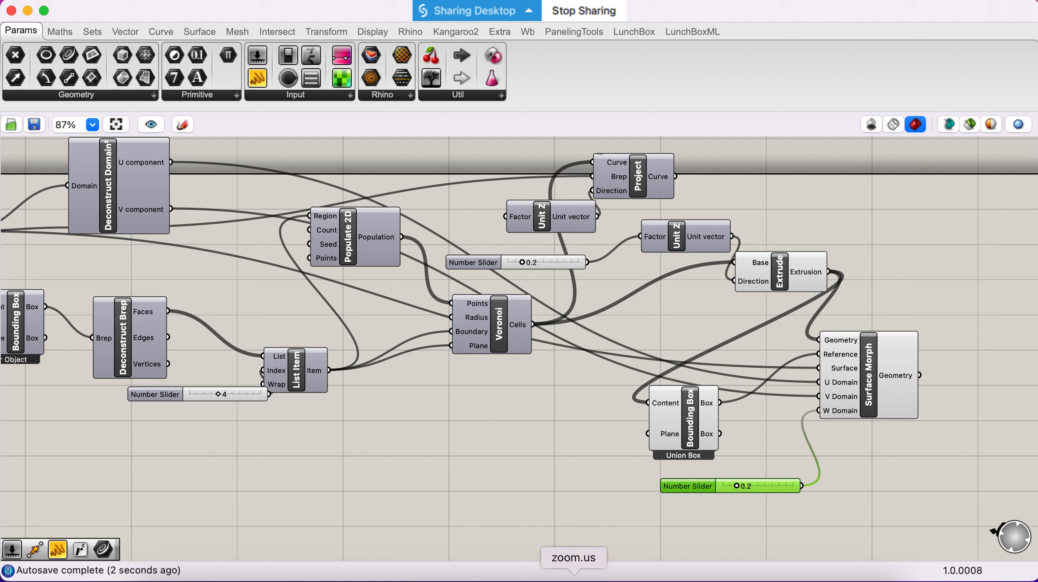
left_click(399, 581)
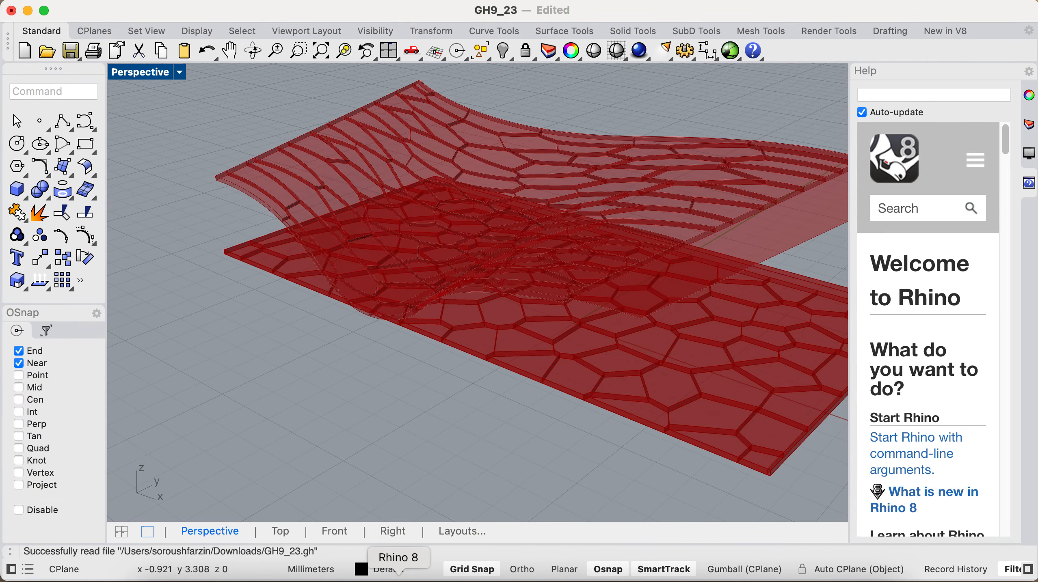